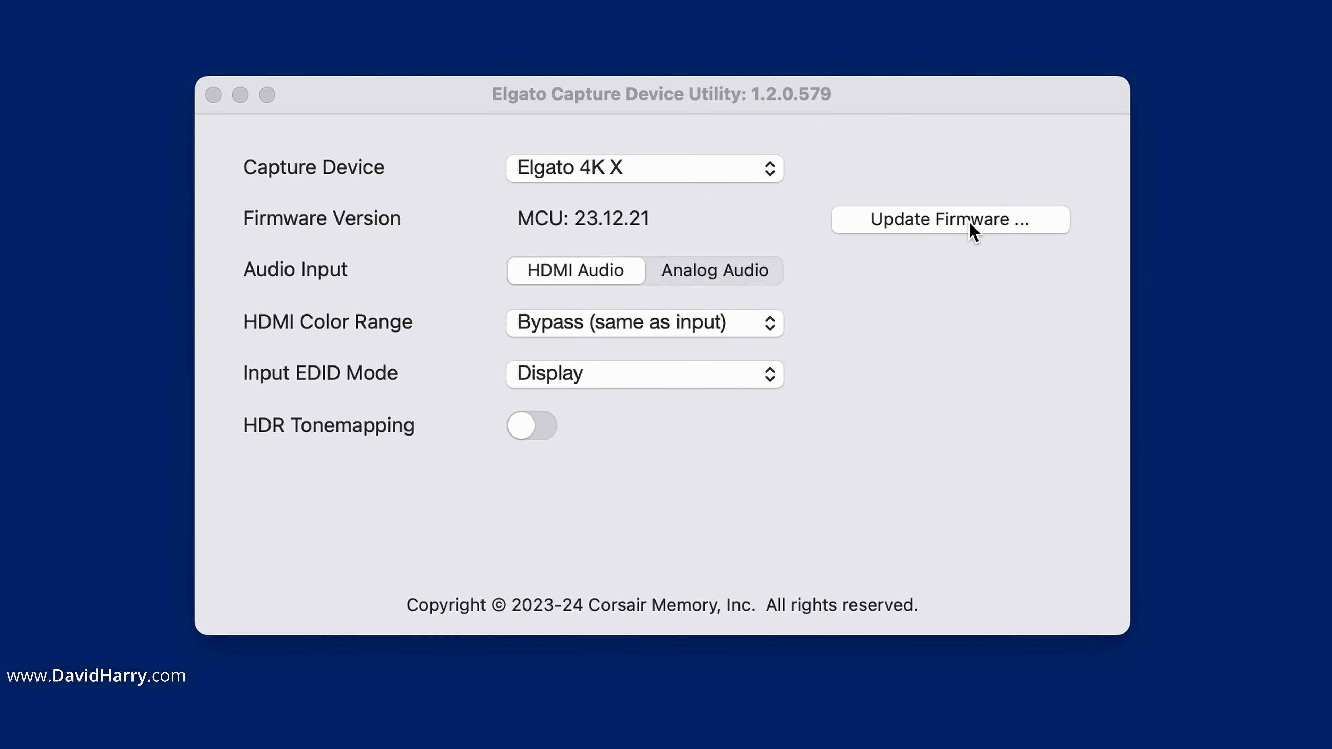
- Check for a firmware update for the Elgato 4K X and dismiss the result
left_click(973, 231)
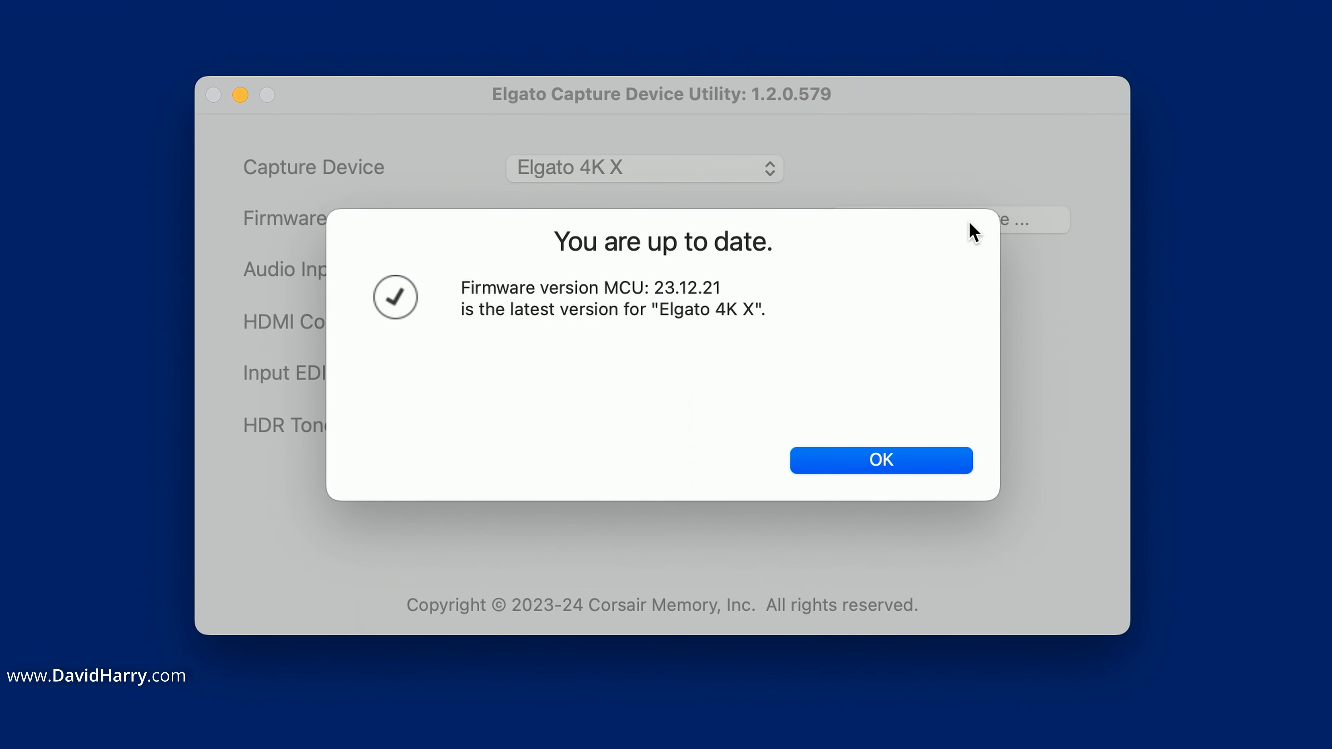
left_click(911, 468)
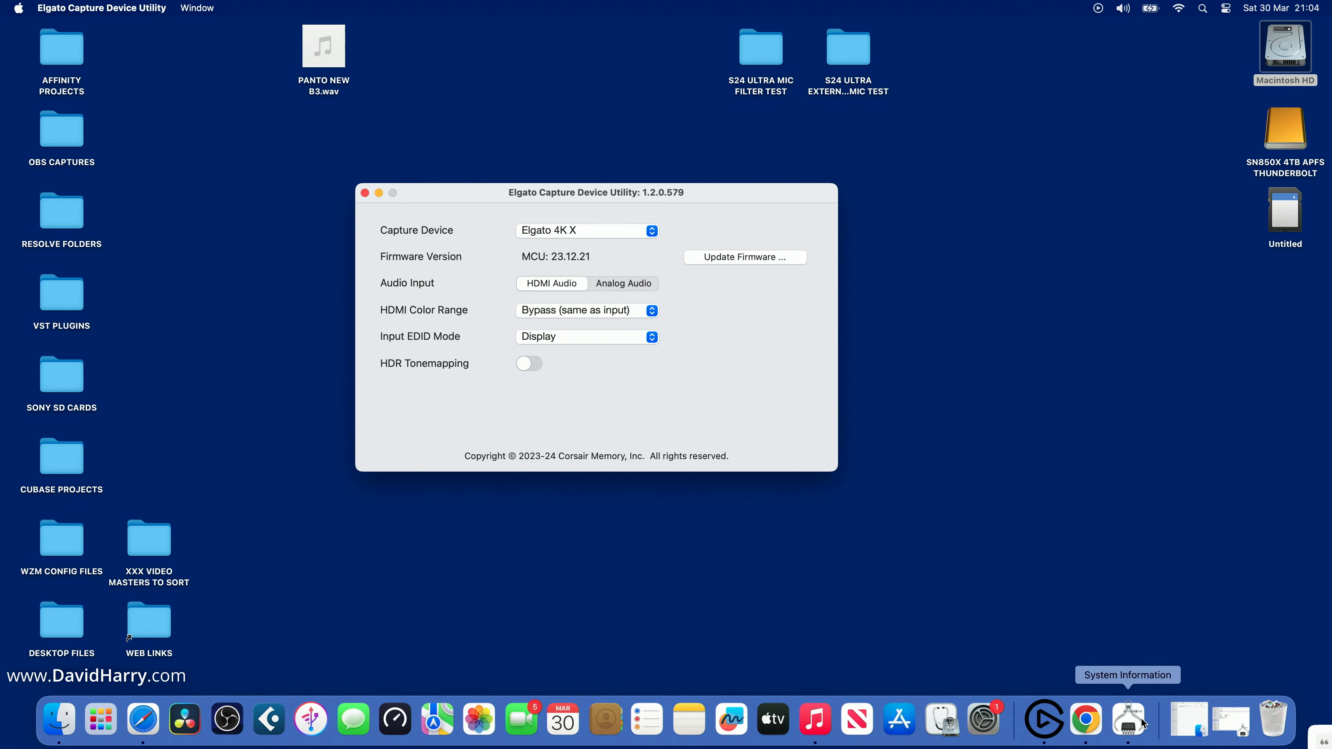
- Switch to System Information and check the connection speed of the Elgato 4K X in the USB device tree
left_click(1189, 720)
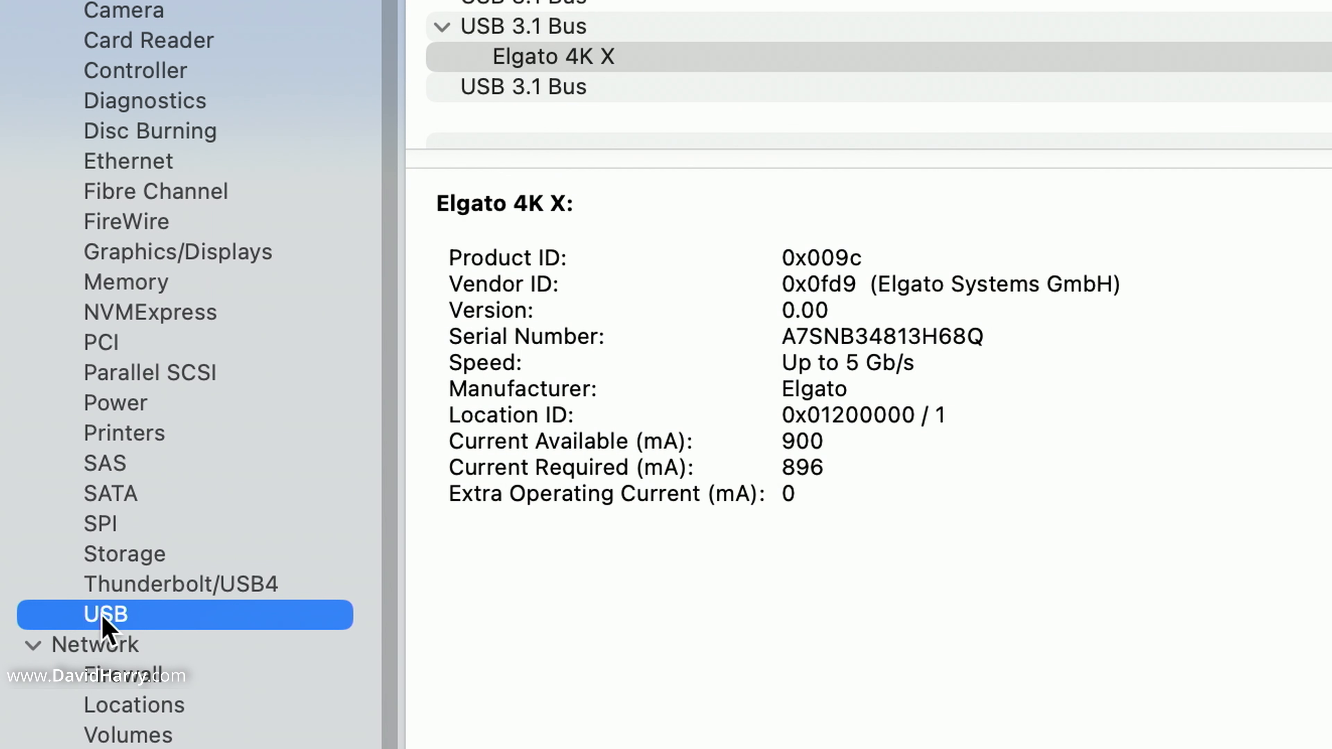
left_click(563, 57)
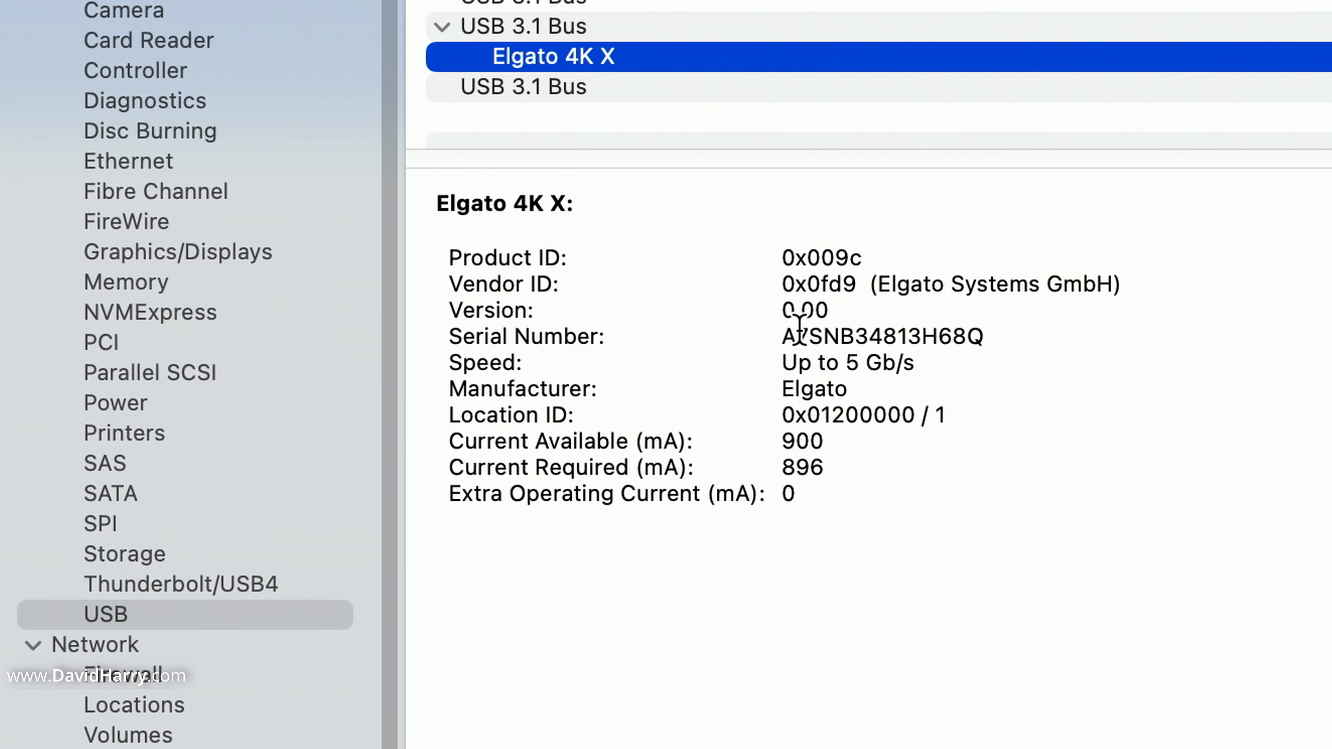
left_click_drag(781, 359, 931, 367)
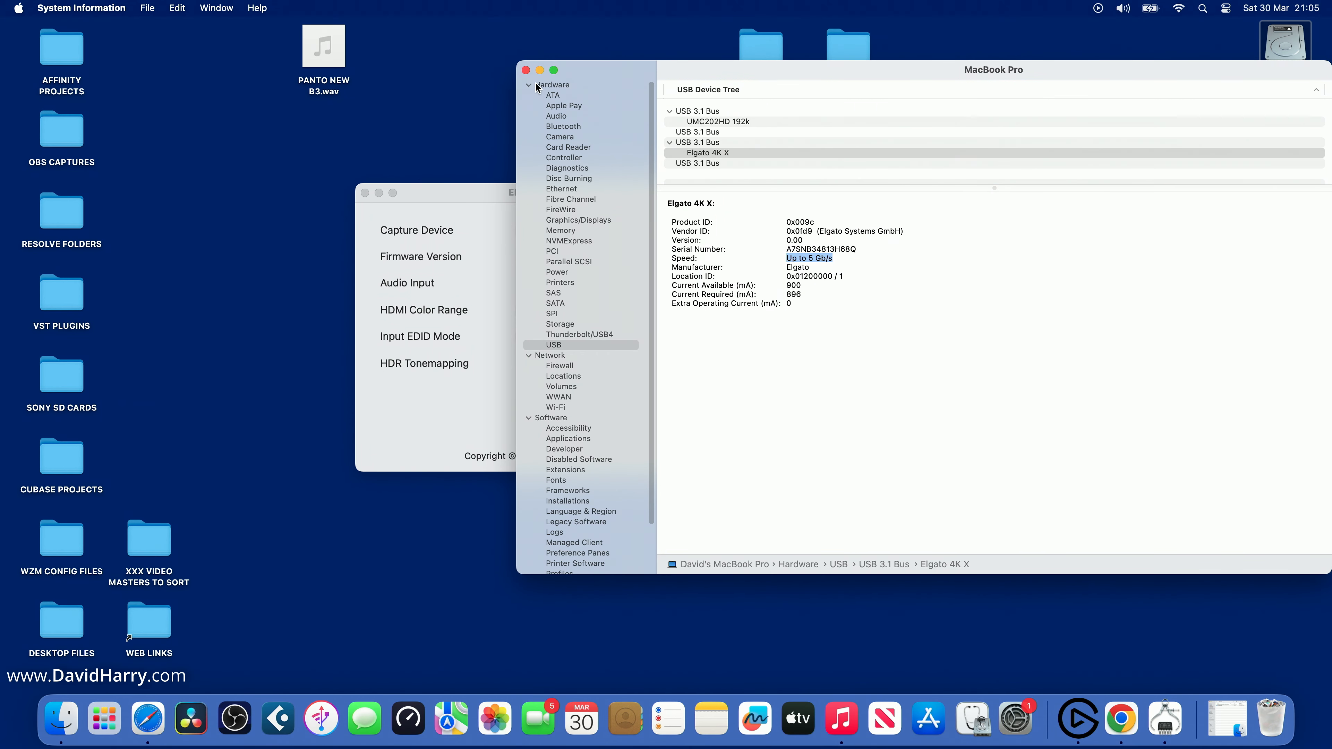
- Close the System Information and capture utility windows, then bring up and reposition the minimized Downloads folder
left_click(525, 70)
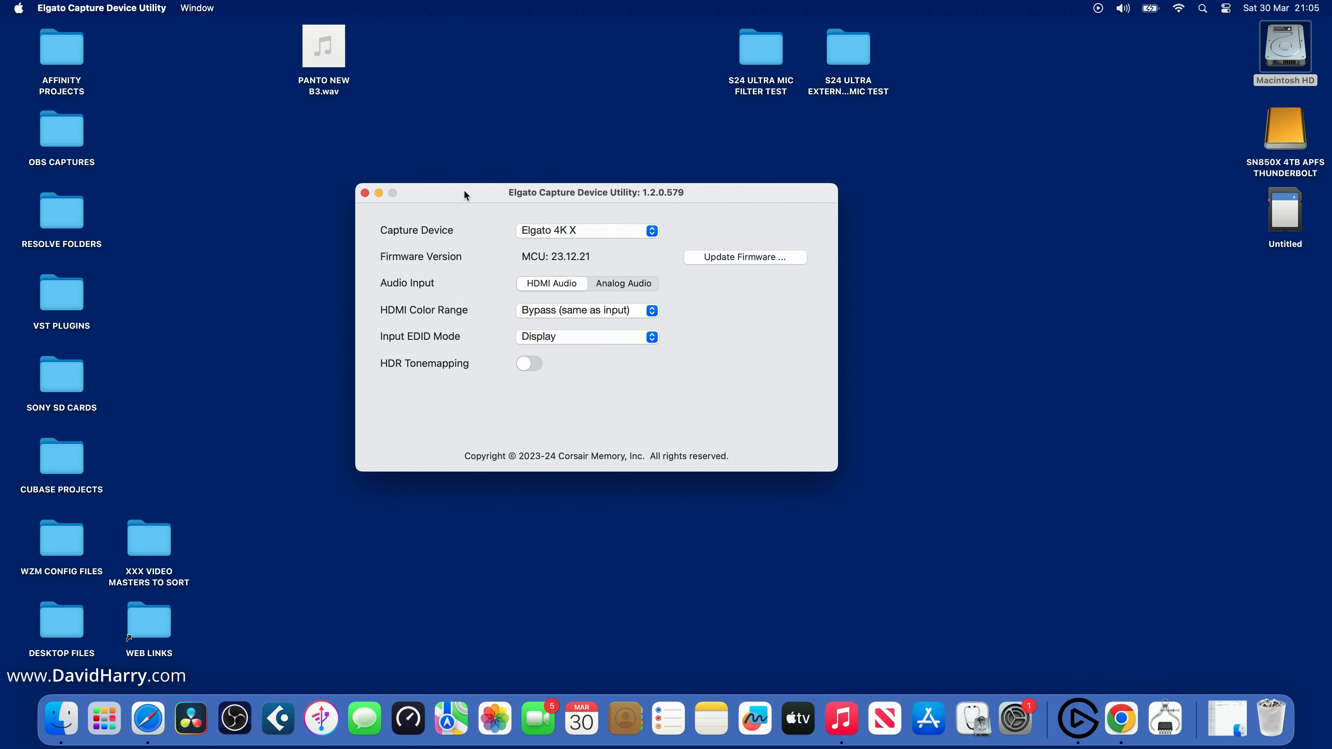
left_click(365, 194)
left_click(1230, 727)
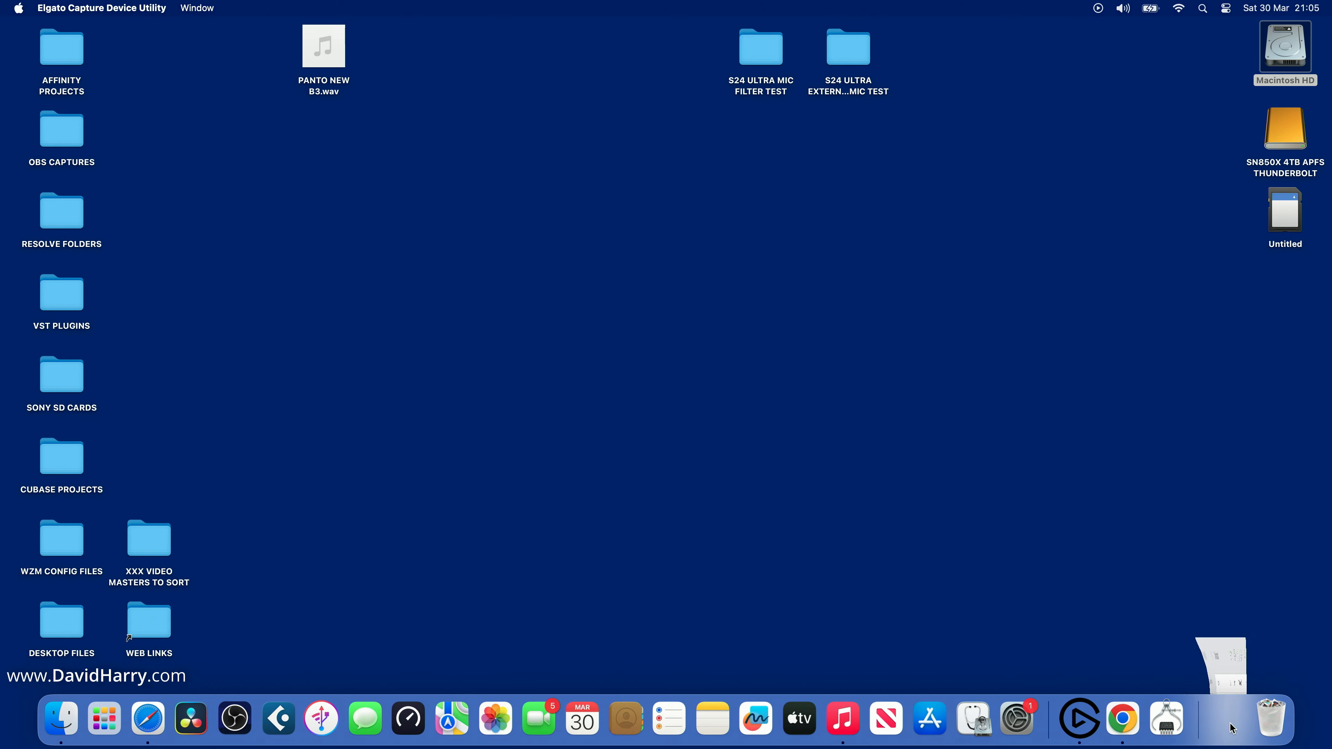
left_click_drag(883, 132, 636, 176)
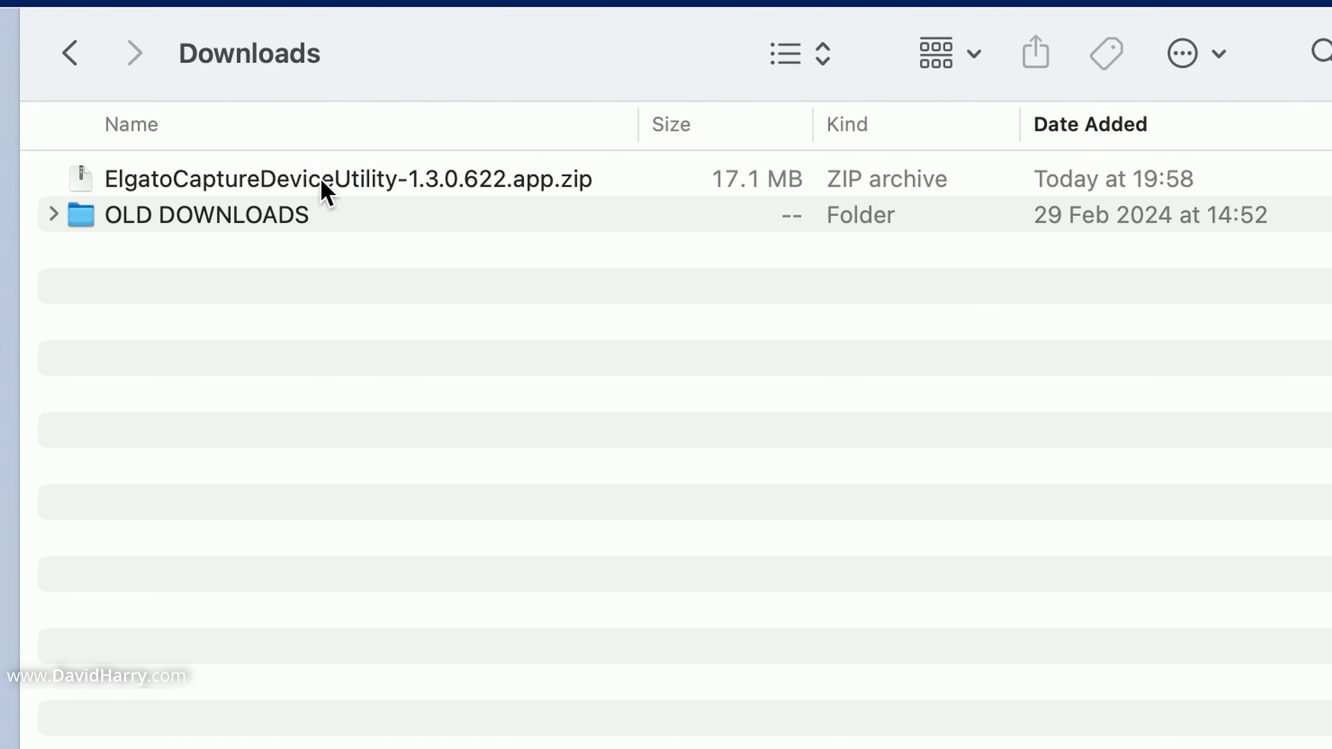
- Extract ElgatoCaptureDeviceUtility-1.3.0.622.app.zip and open the extracted Elgato Capture Device Utility, accepting the internet download warning
double_click(355, 179)
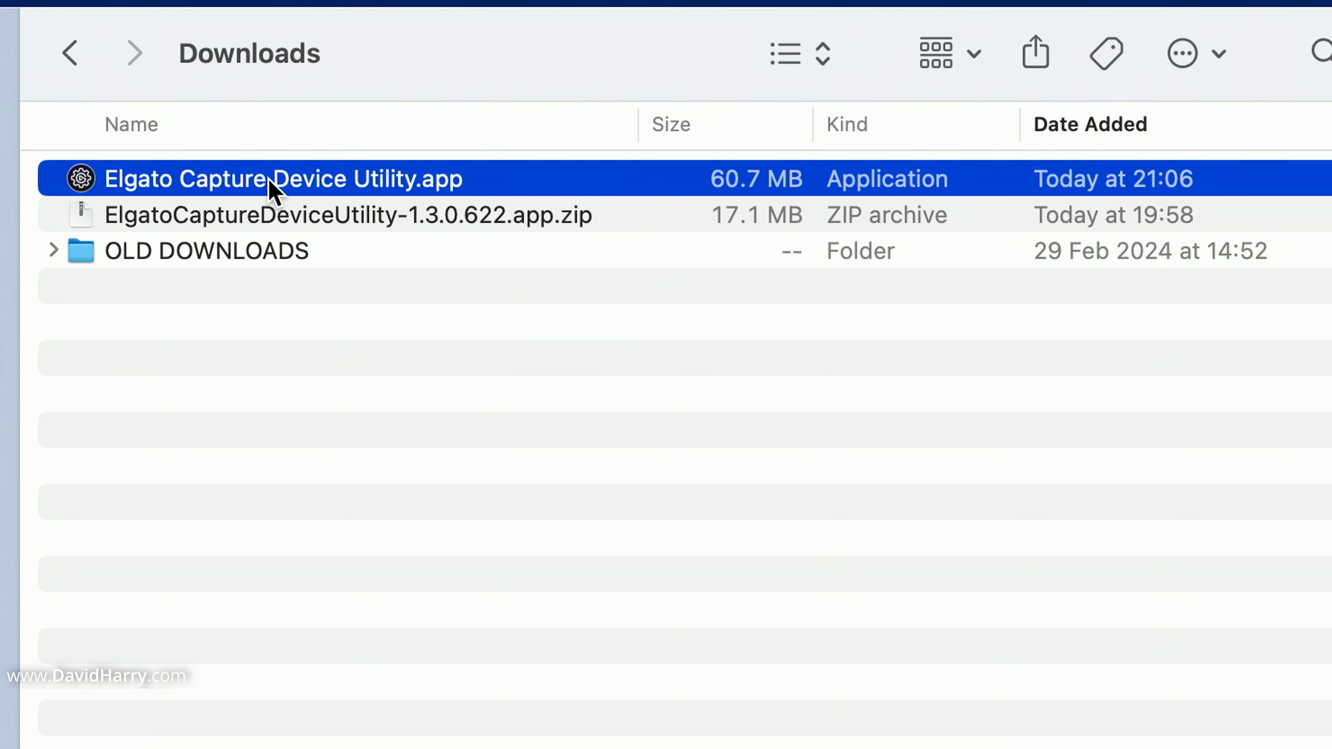
double_click(272, 192)
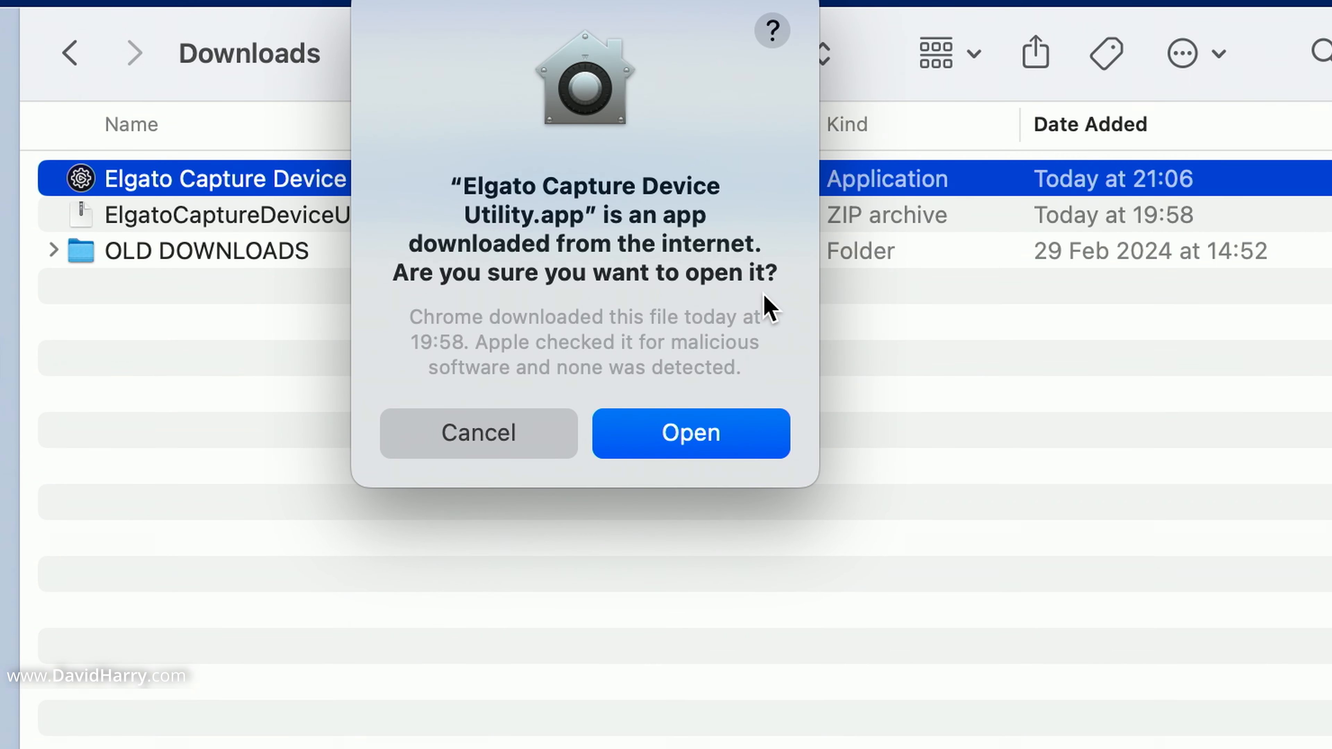
left_click(699, 439)
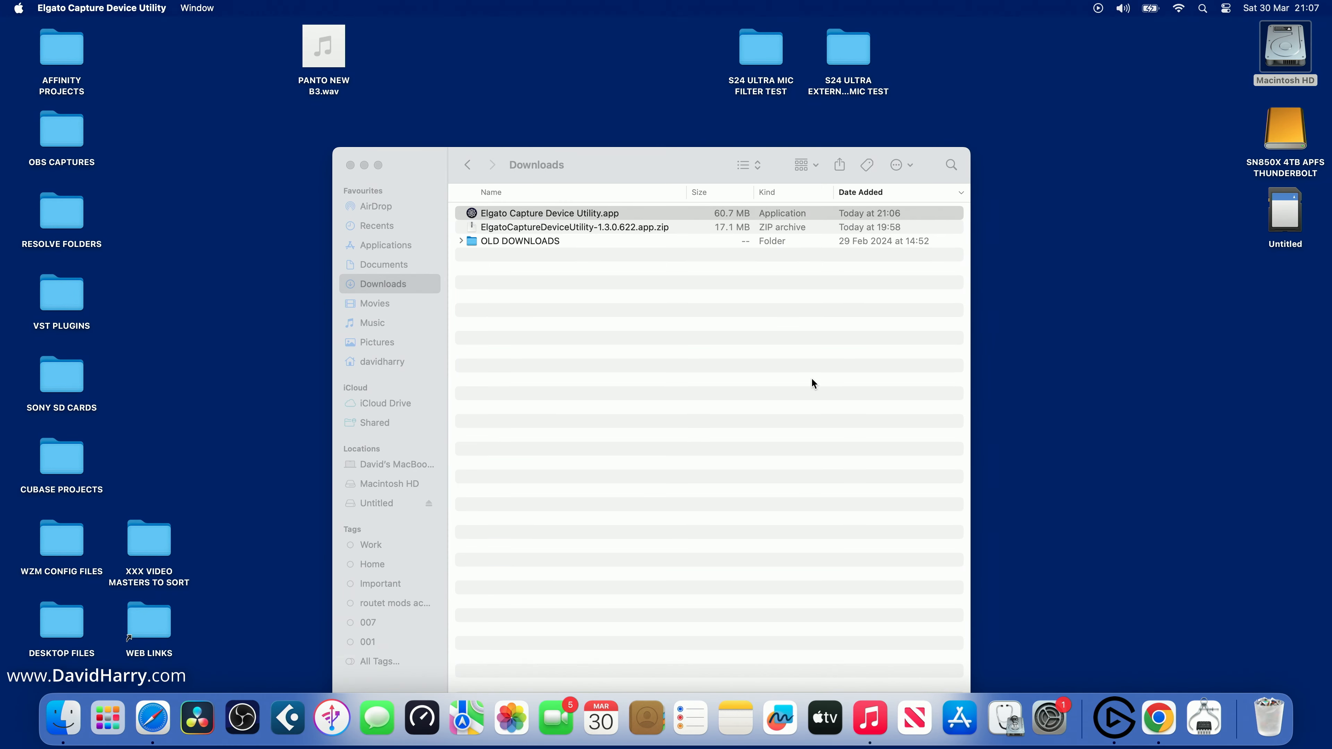
- Move the Downloads window out of the way, then bring up the old 1.2.0.579 utility window and close it
left_click_drag(652, 167, 684, 441)
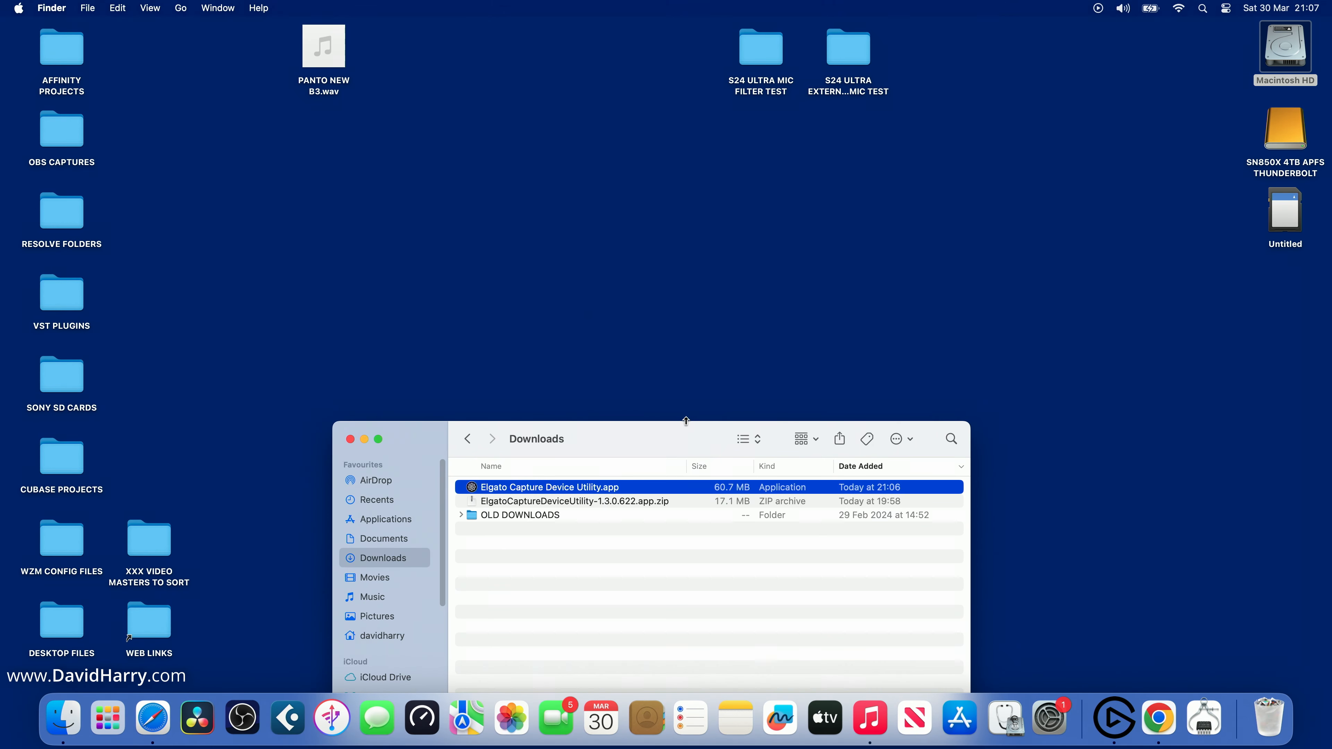
left_click(1115, 716)
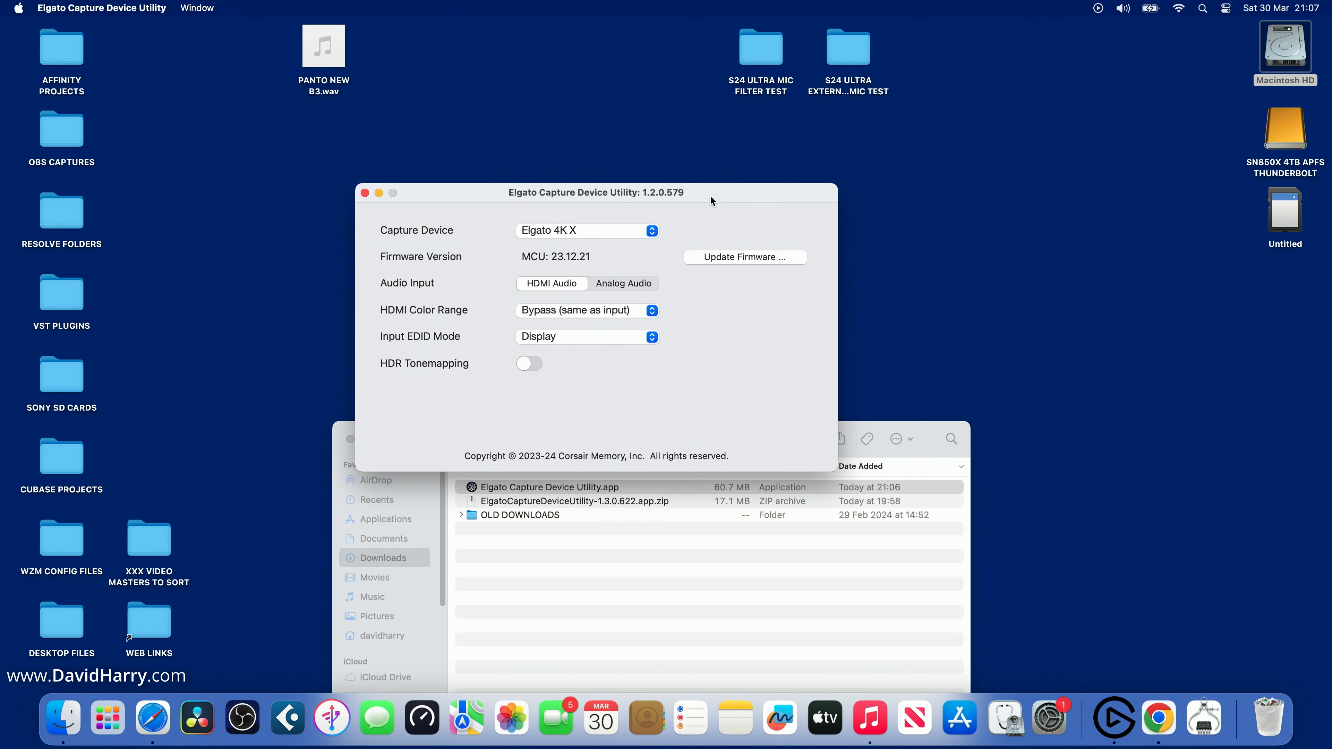
left_click_drag(715, 195, 735, 169)
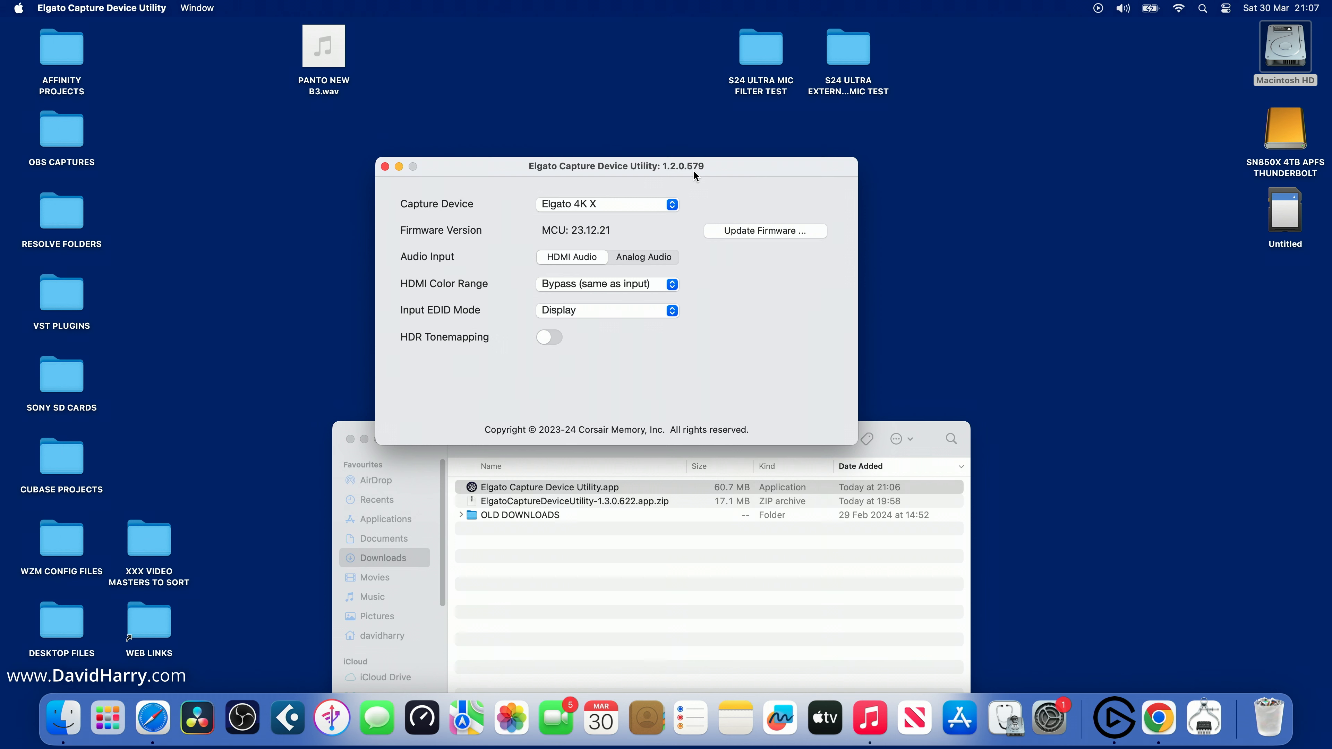
left_click(385, 166)
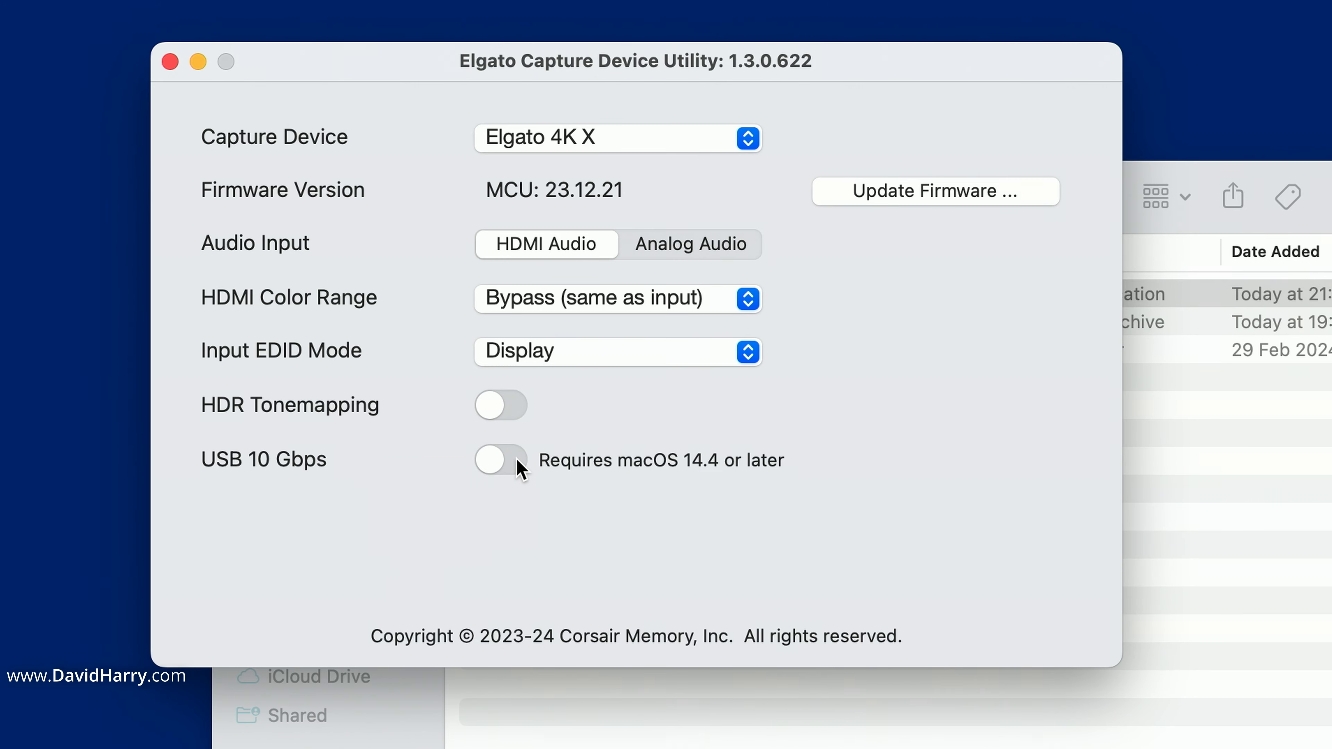
- Turn on USB 10 Gbps mode for the Elgato 4K X and allow the accessory to connect to the Mac
left_click(501, 460)
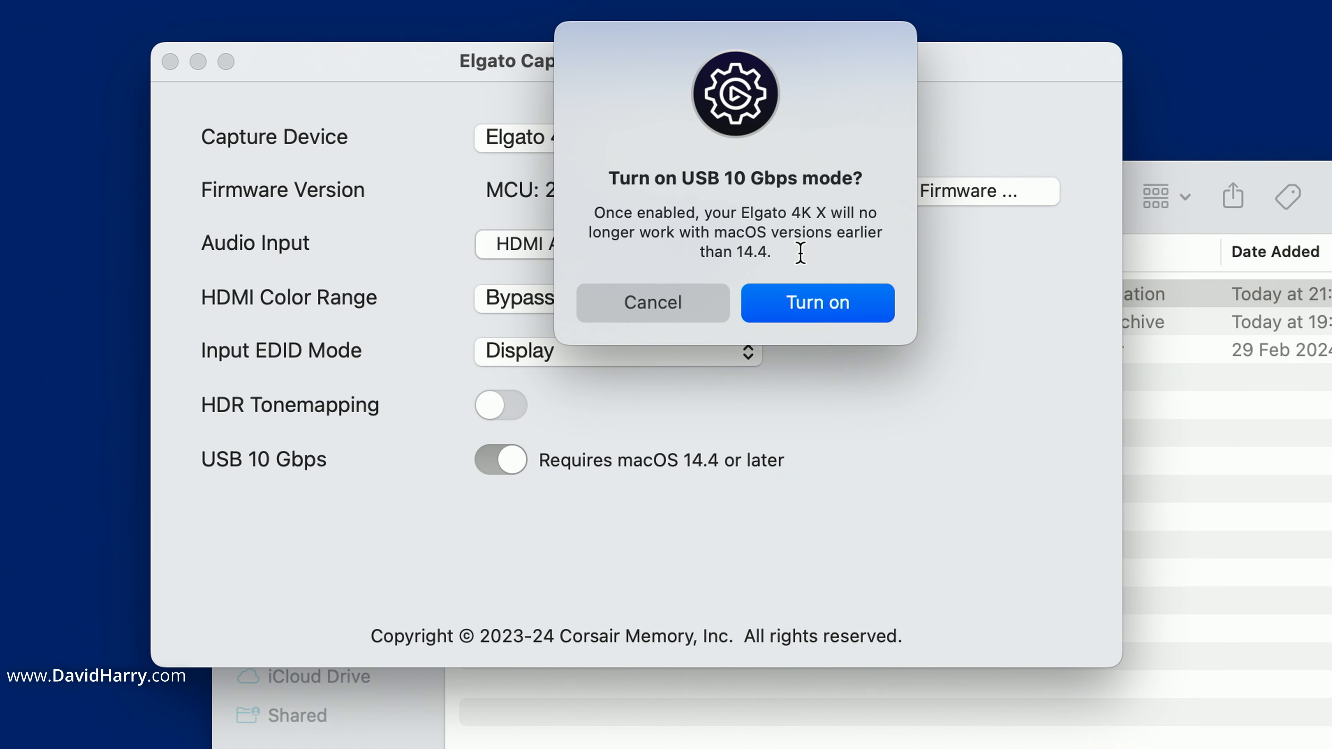
left_click(823, 311)
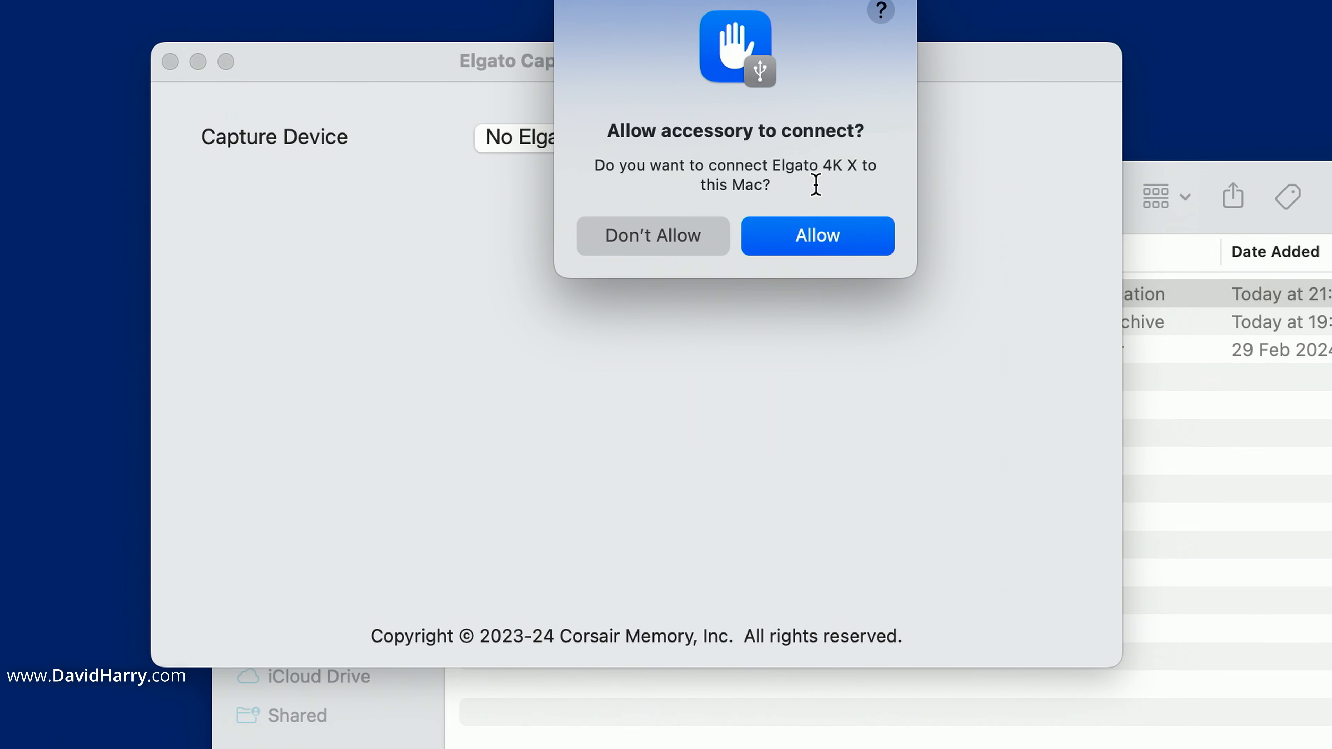
left_click(821, 226)
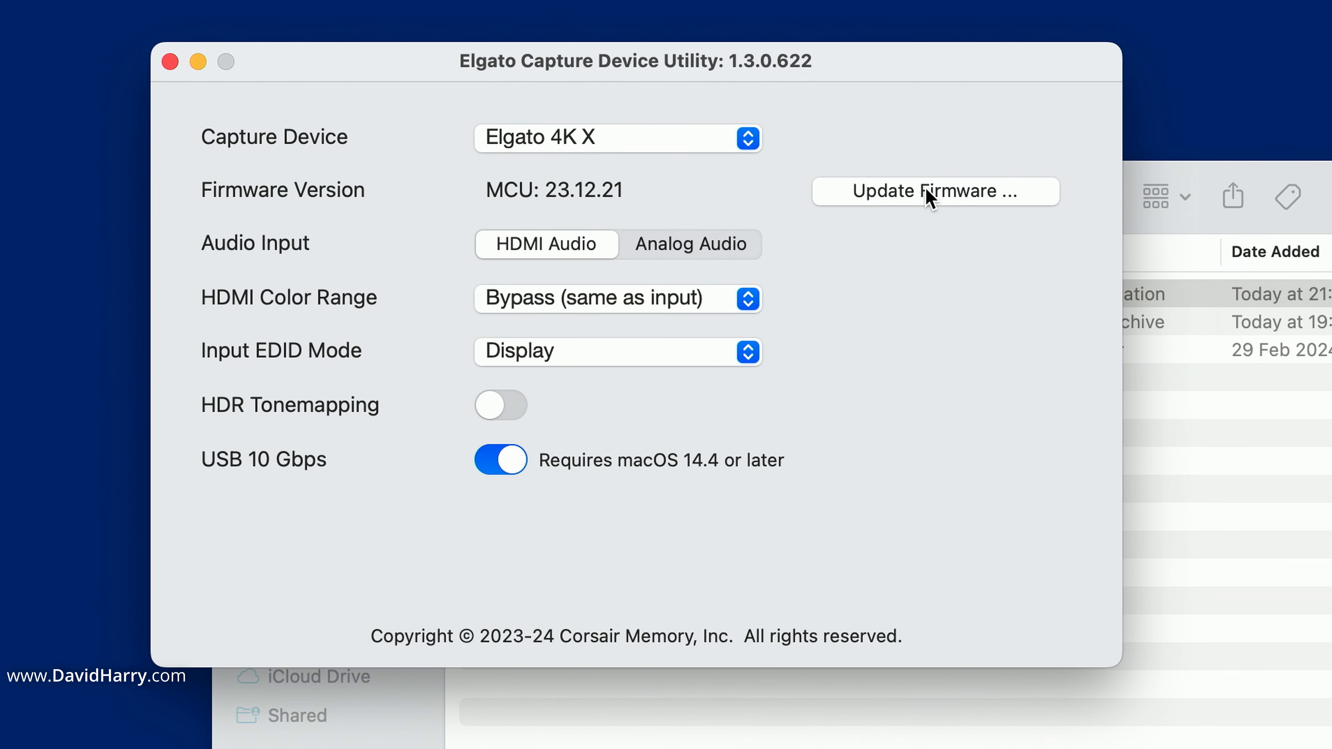
- Check for an Elgato 4K X firmware update from utility version 1.3.0.622 and dismiss the result
left_click(944, 200)
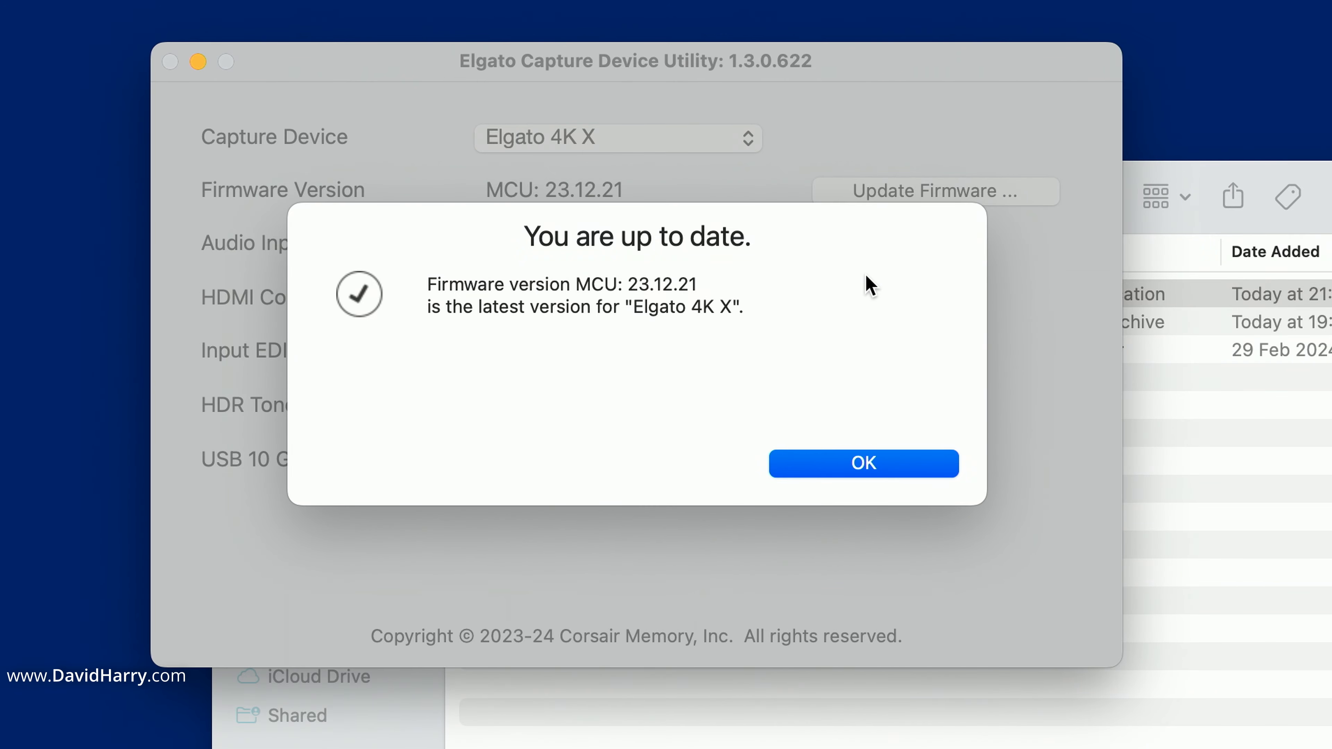
left_click(902, 472)
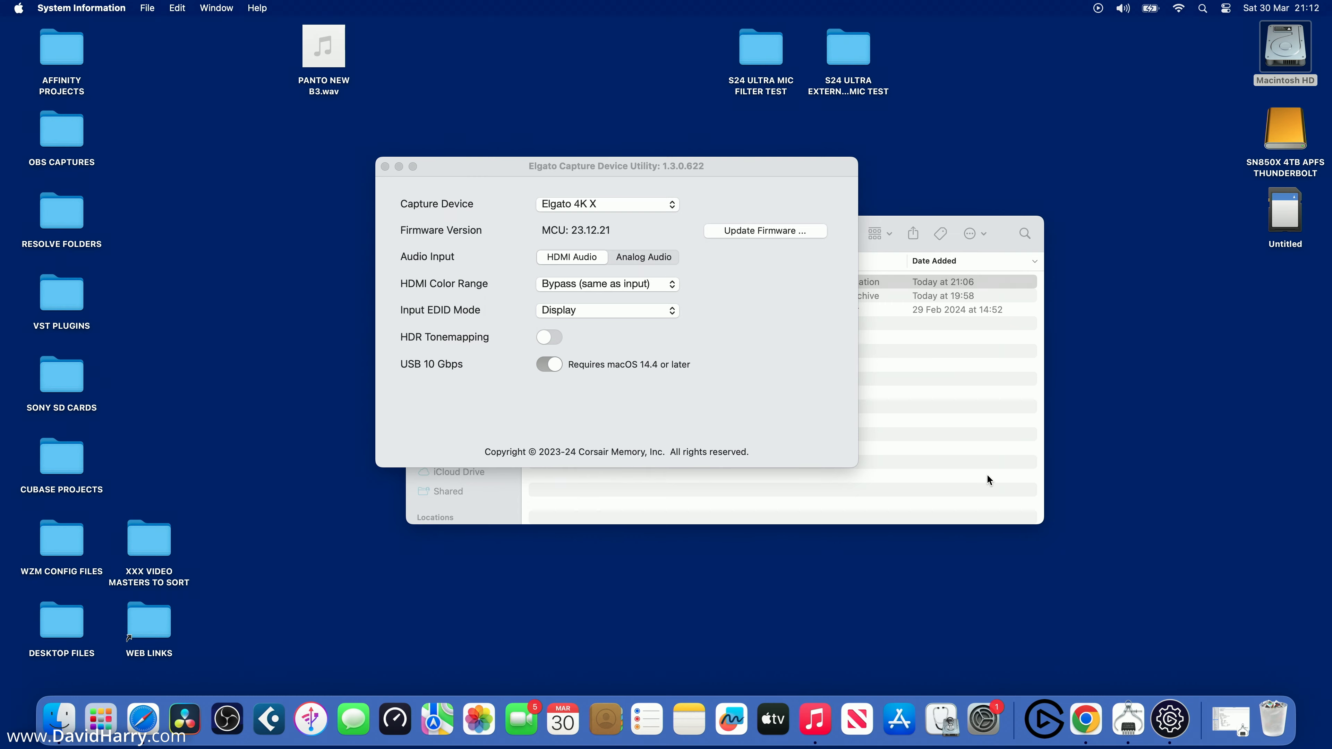
- Return to System Information and check the Elgato 4K X's USB speed with 10 Gbps mode enabled
left_click(1127, 718)
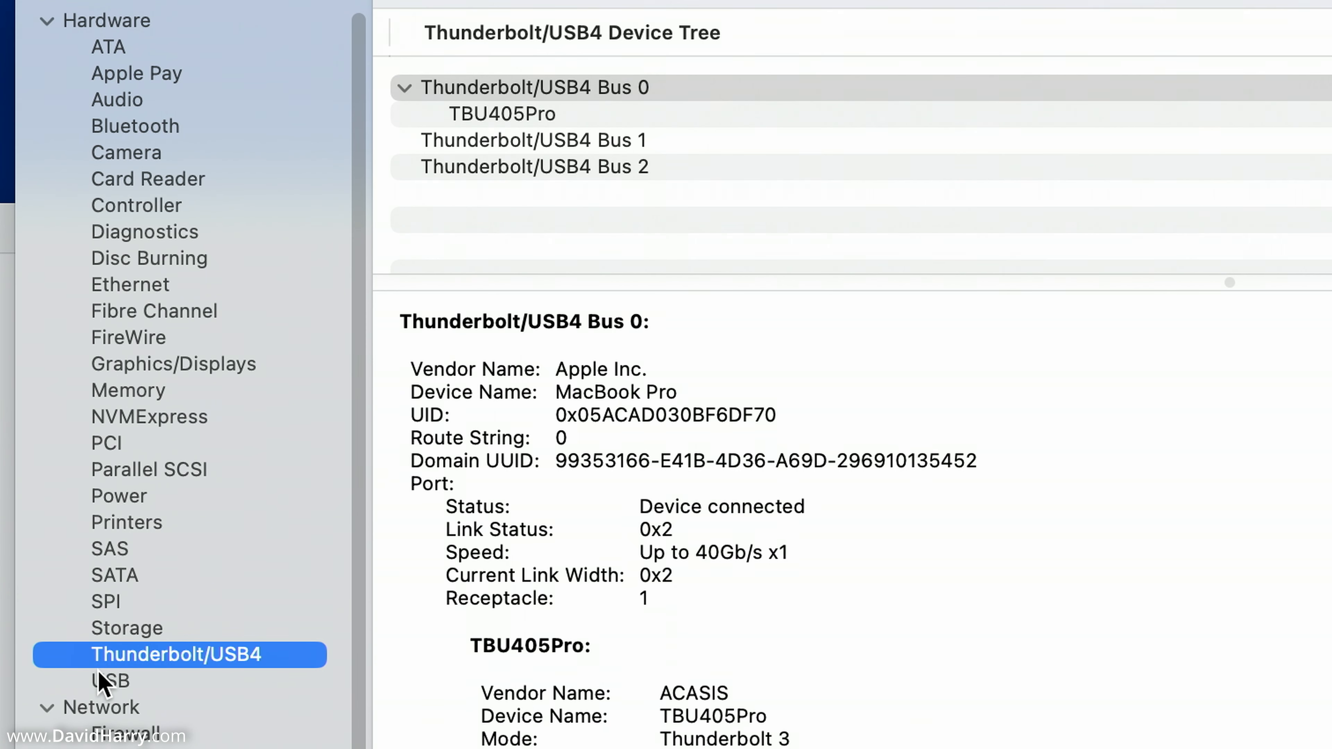
left_click(553, 344)
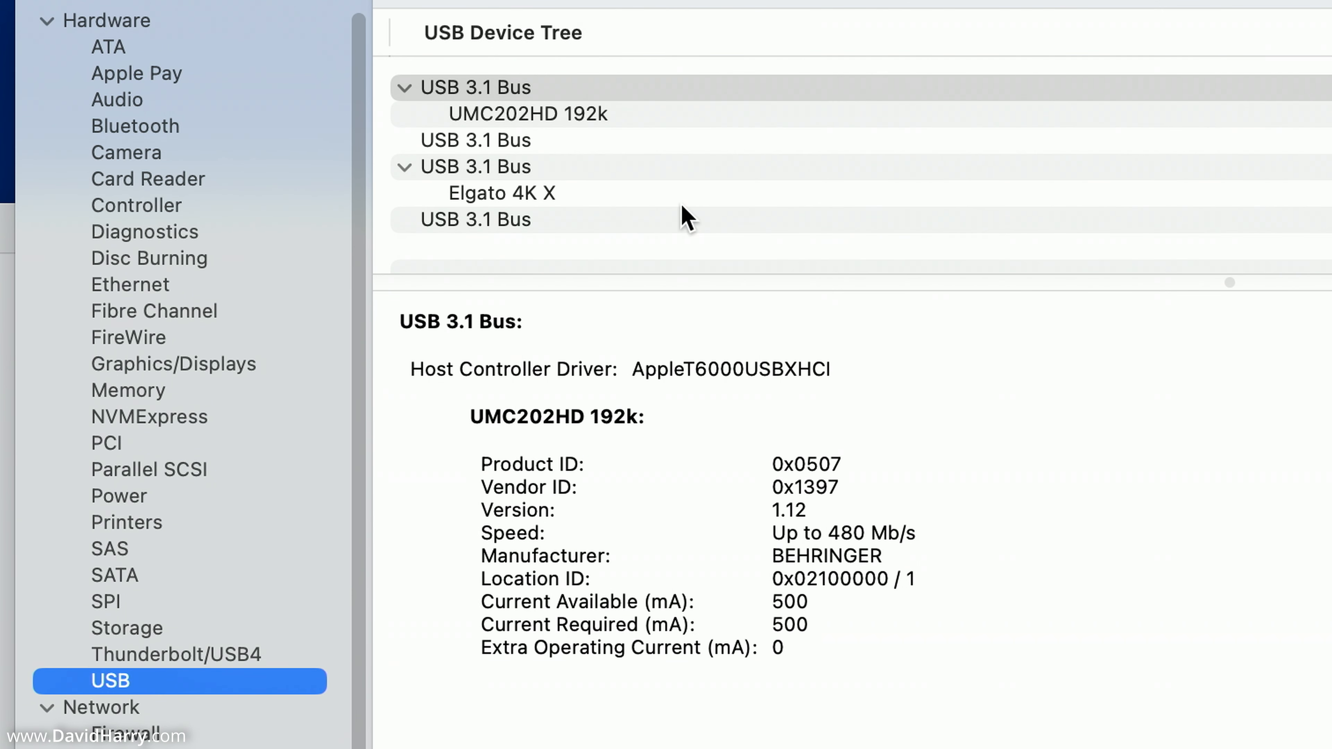
left_click(479, 193)
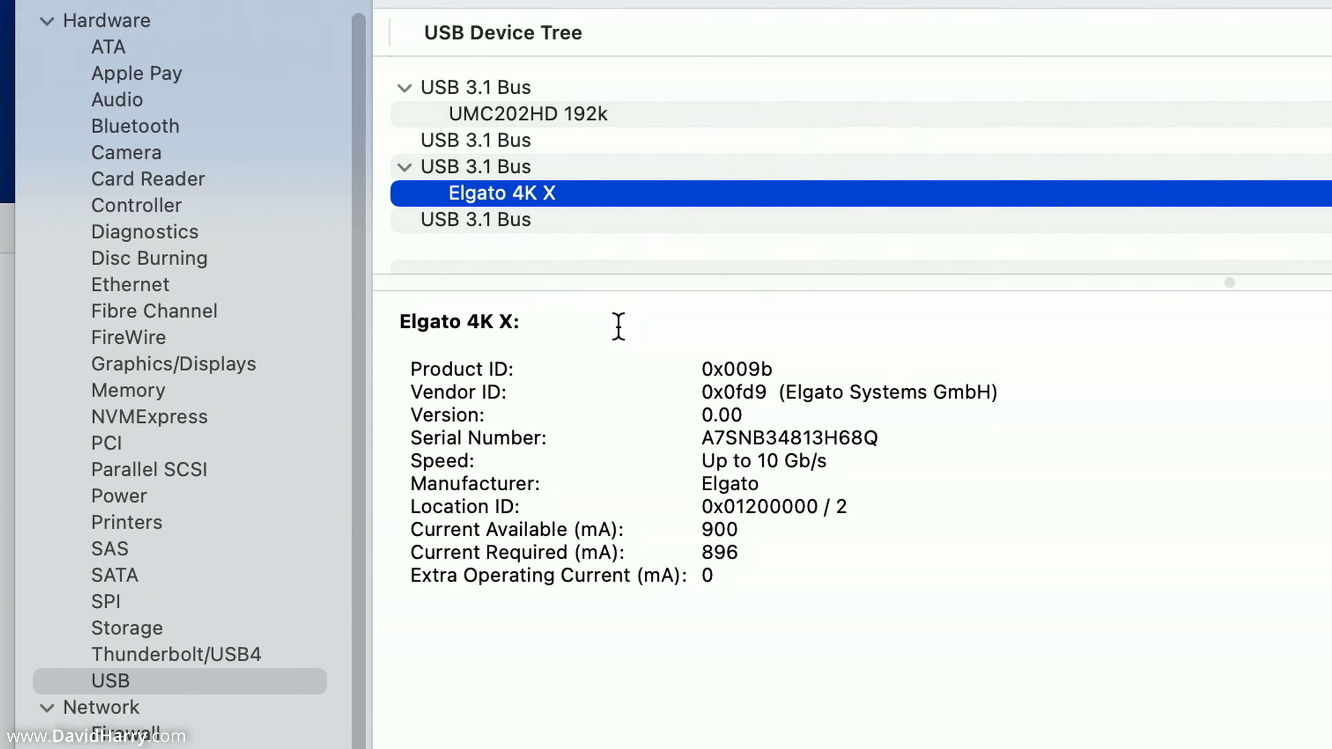
left_click_drag(701, 462, 845, 465)
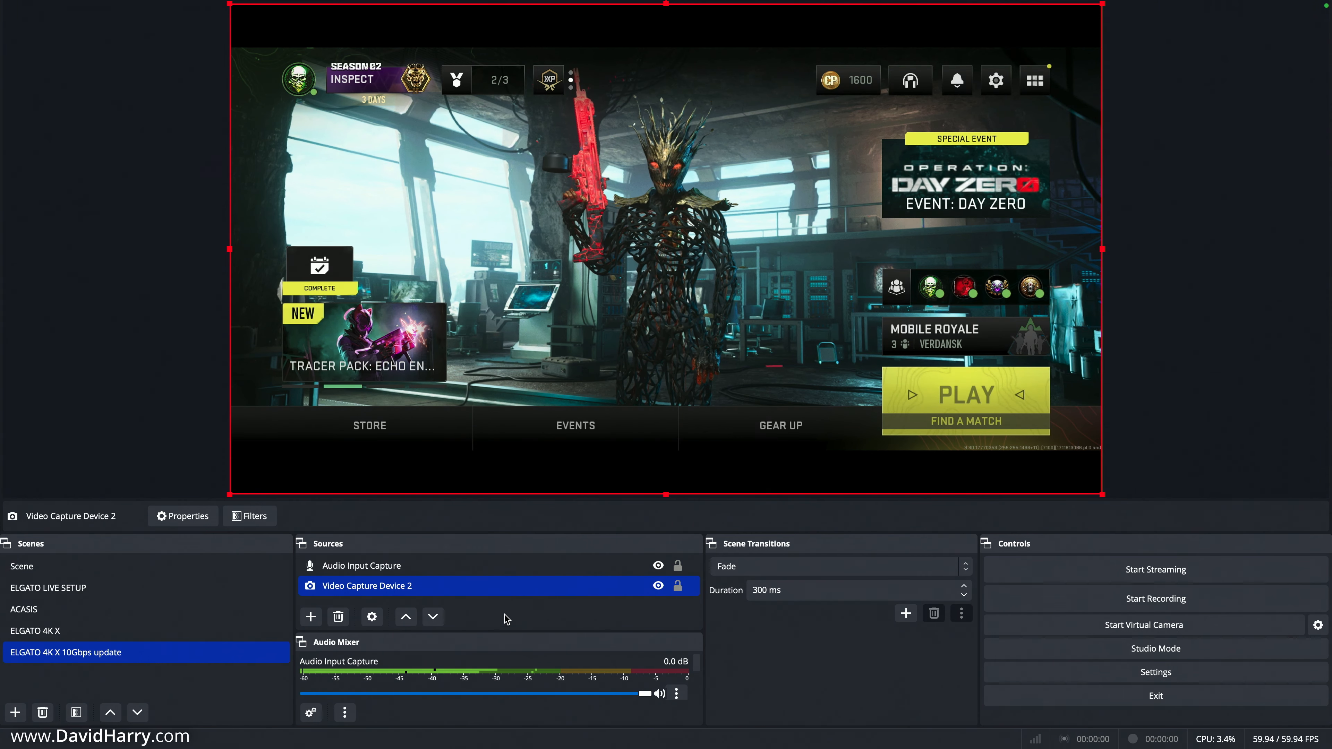
- Switch to OBS Studio, open the properties of Video Capture Device 2 and reposition the window to compare the preview and settings
double_click(361, 592)
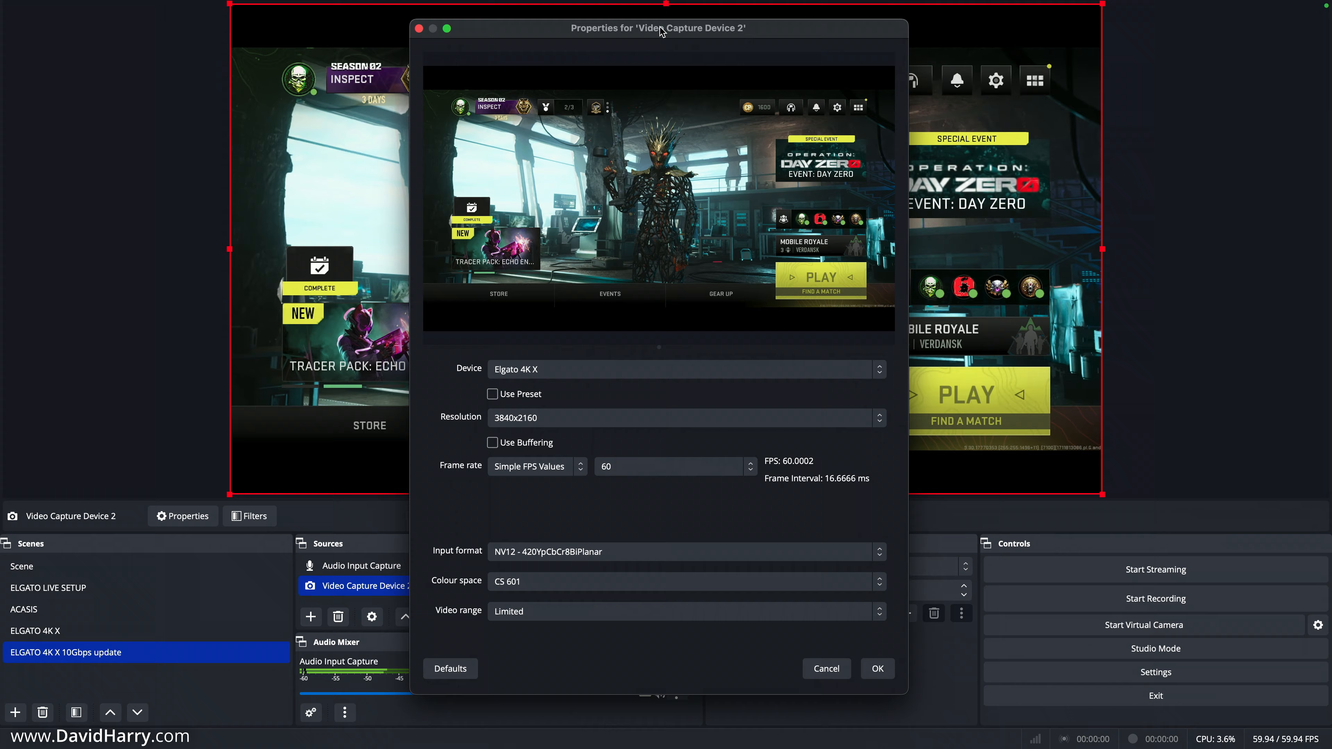
left_click_drag(661, 31, 685, 437)
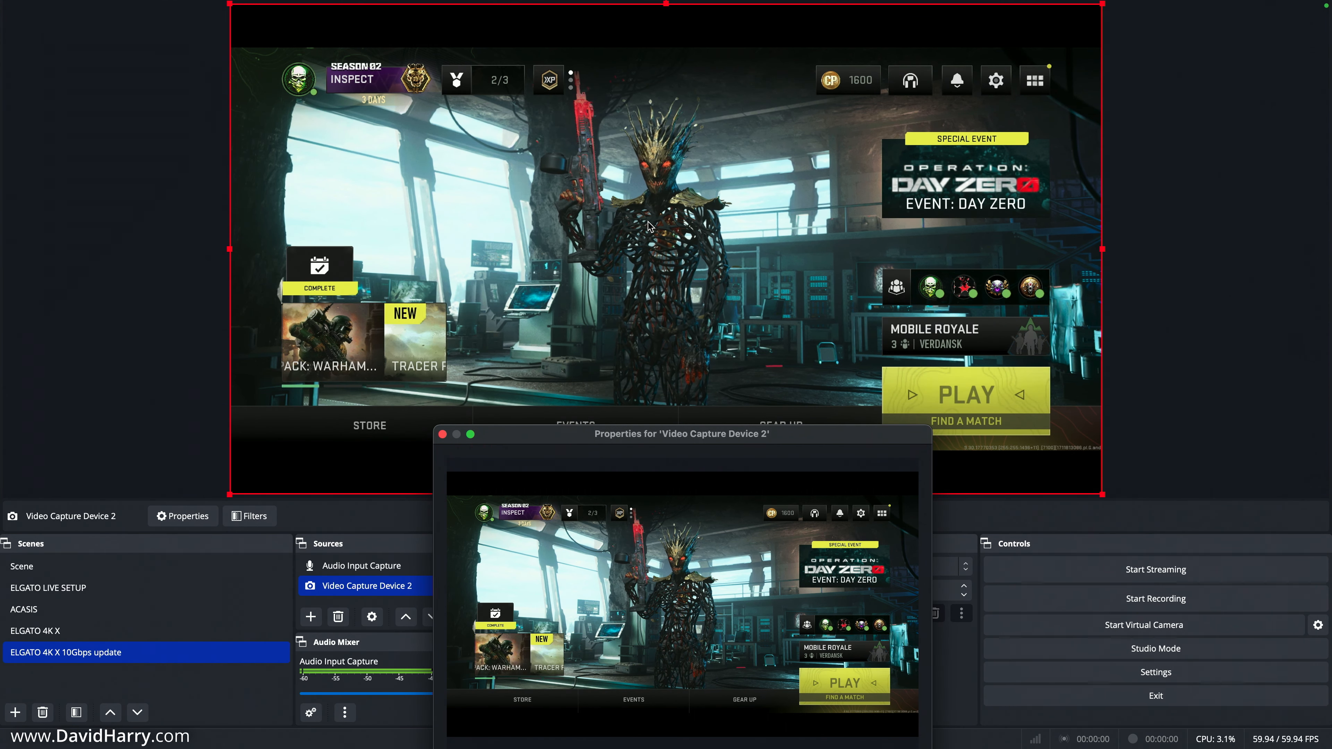
left_click_drag(574, 432, 519, 7)
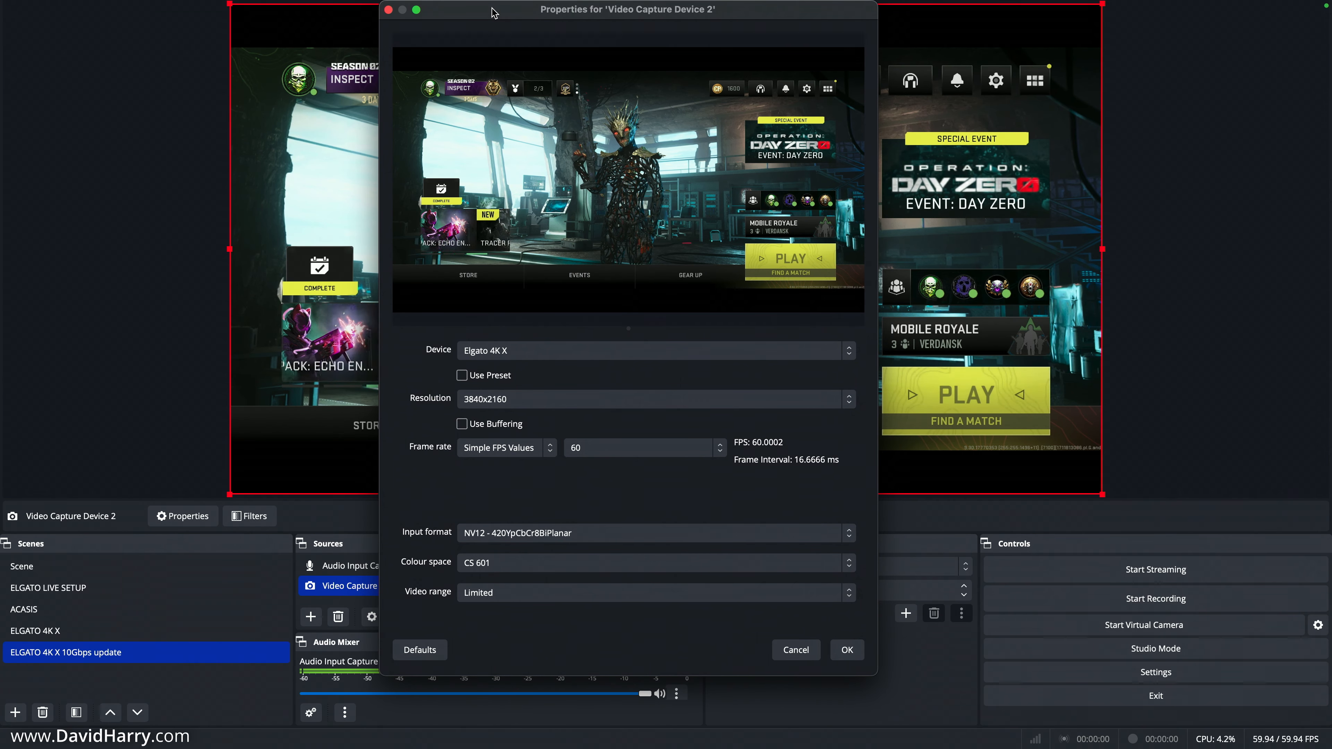
left_click_drag(493, 12, 493, 71)
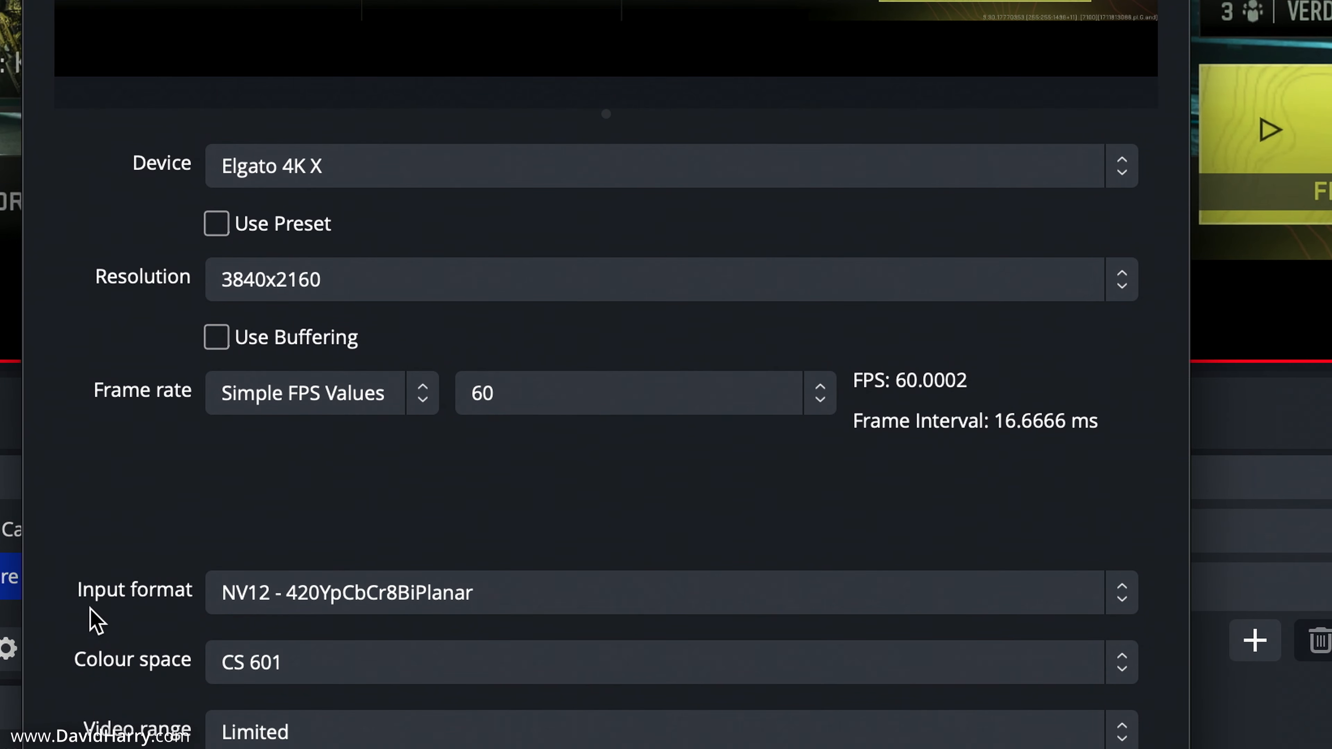
- Set the capture source's input format to YUY2 - 422YpCbCr8_yuvs and its frame rate to 50 using Simple FPS Values
left_click(361, 603)
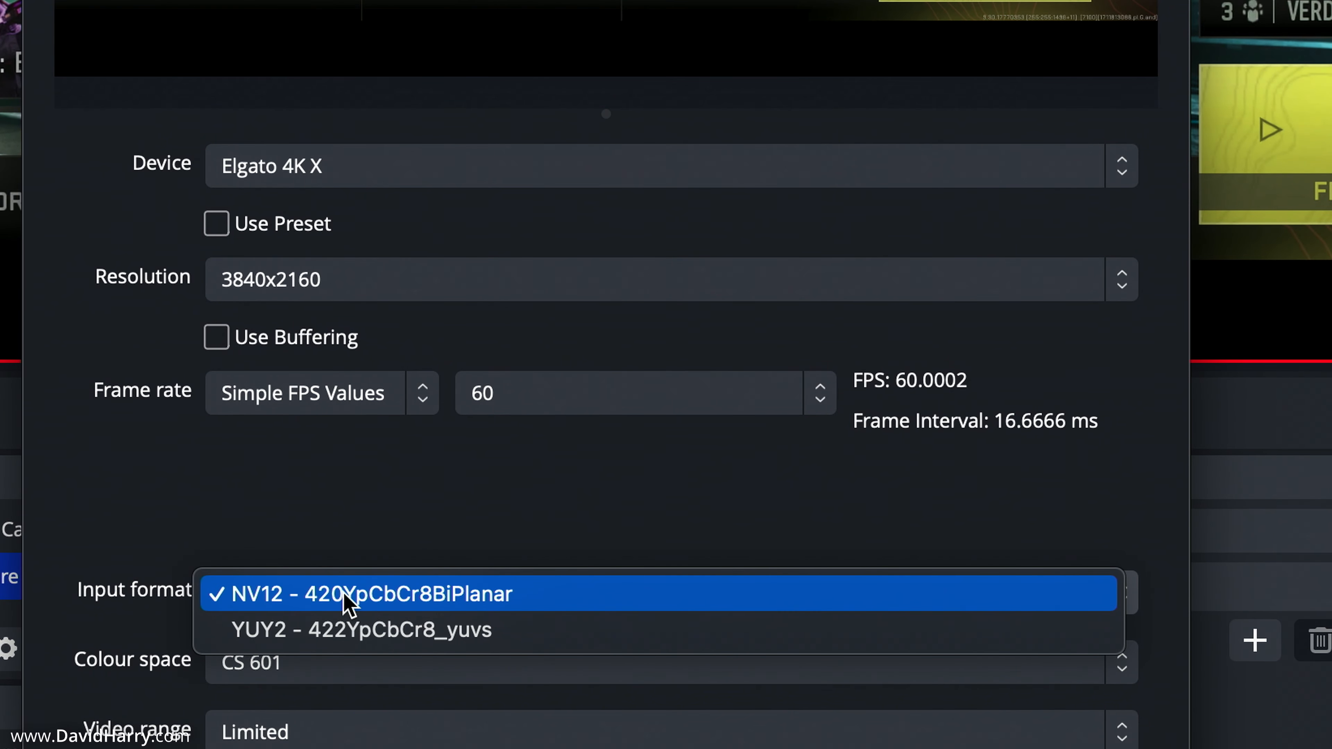
left_click(527, 635)
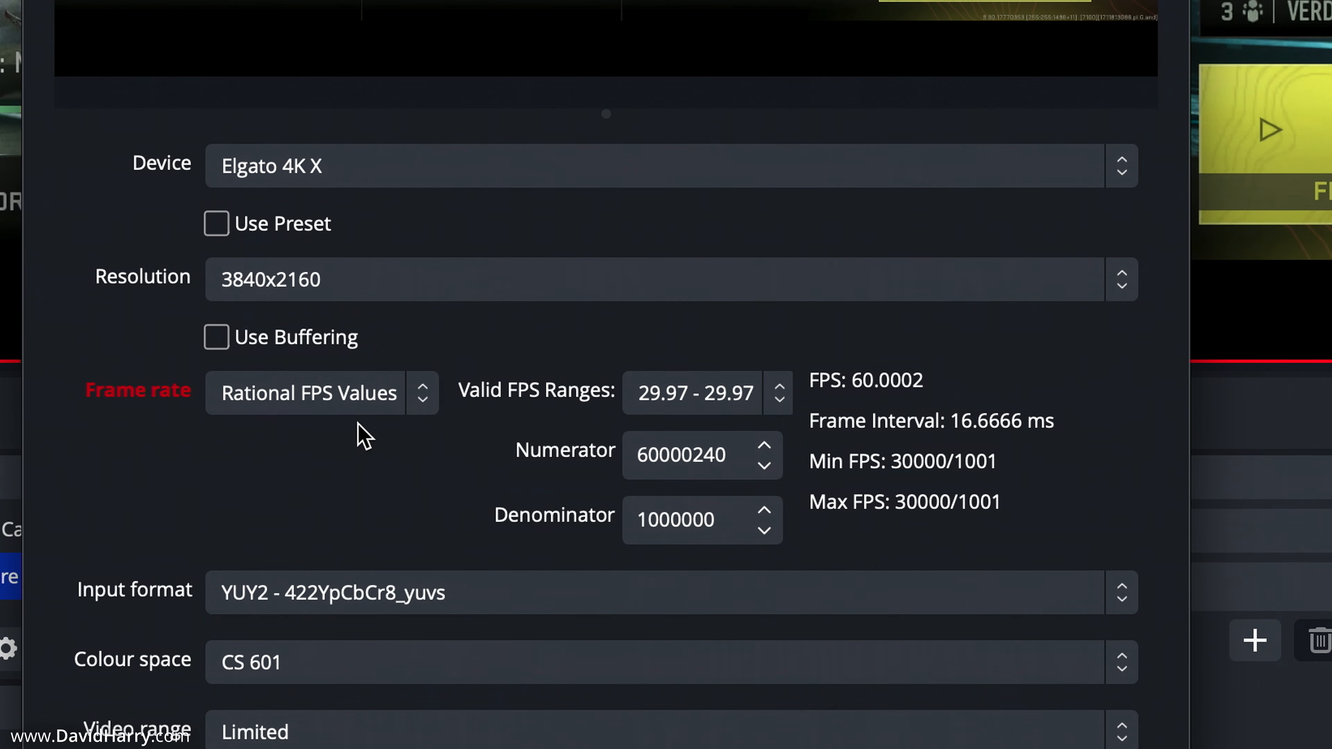
left_click(313, 399)
left_click(315, 359)
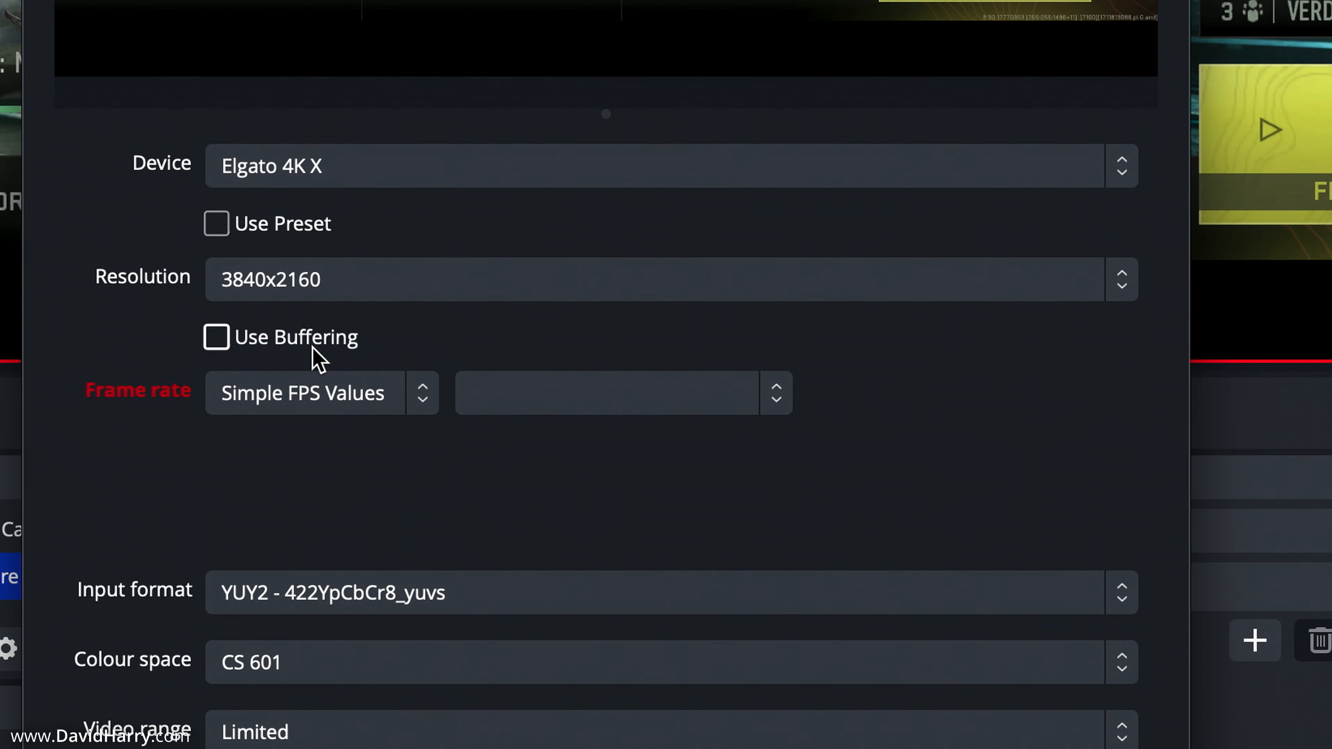
left_click(602, 400)
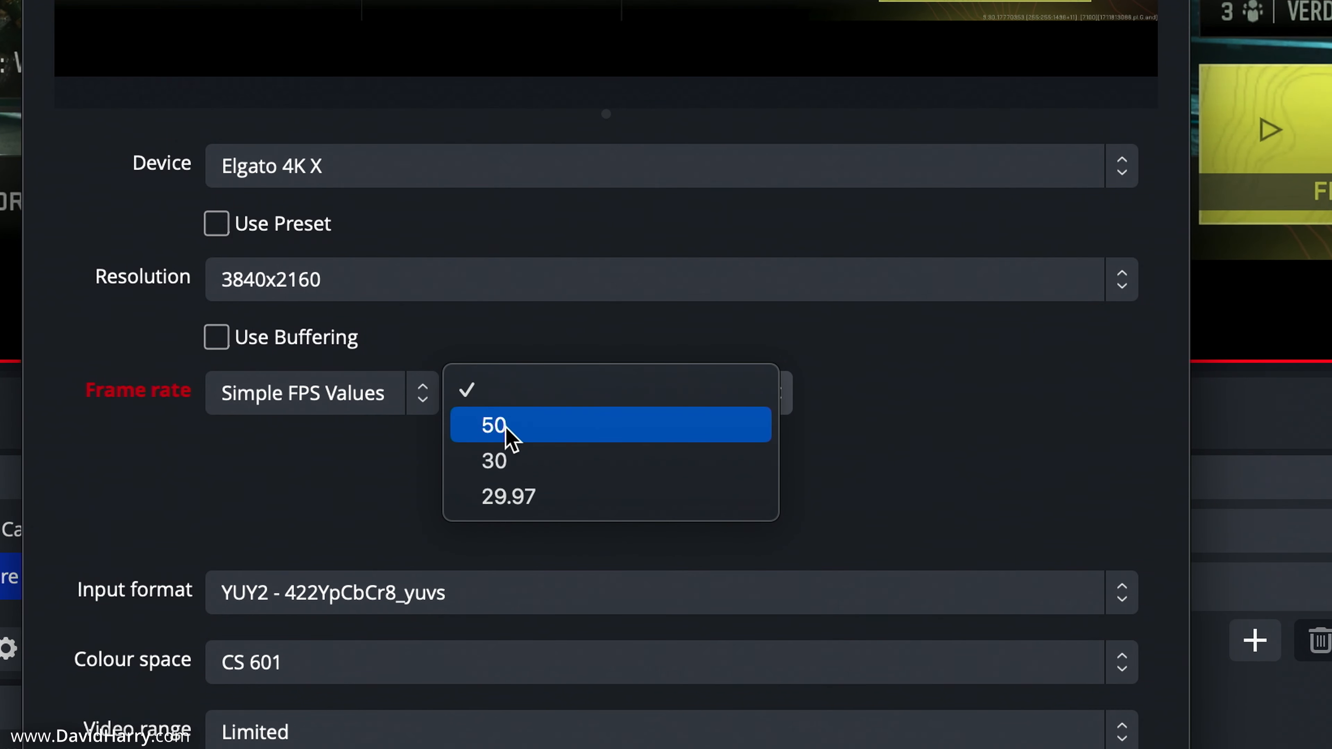
left_click(516, 433)
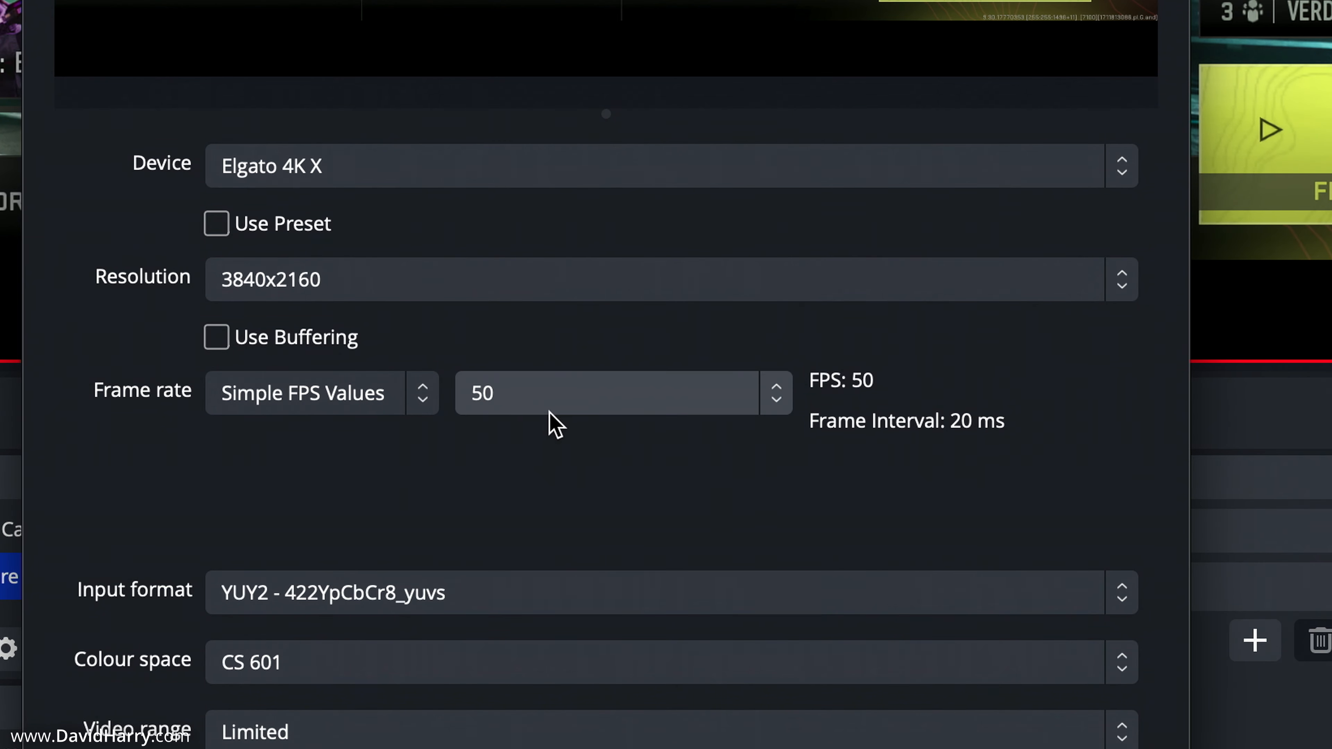
left_click(561, 394)
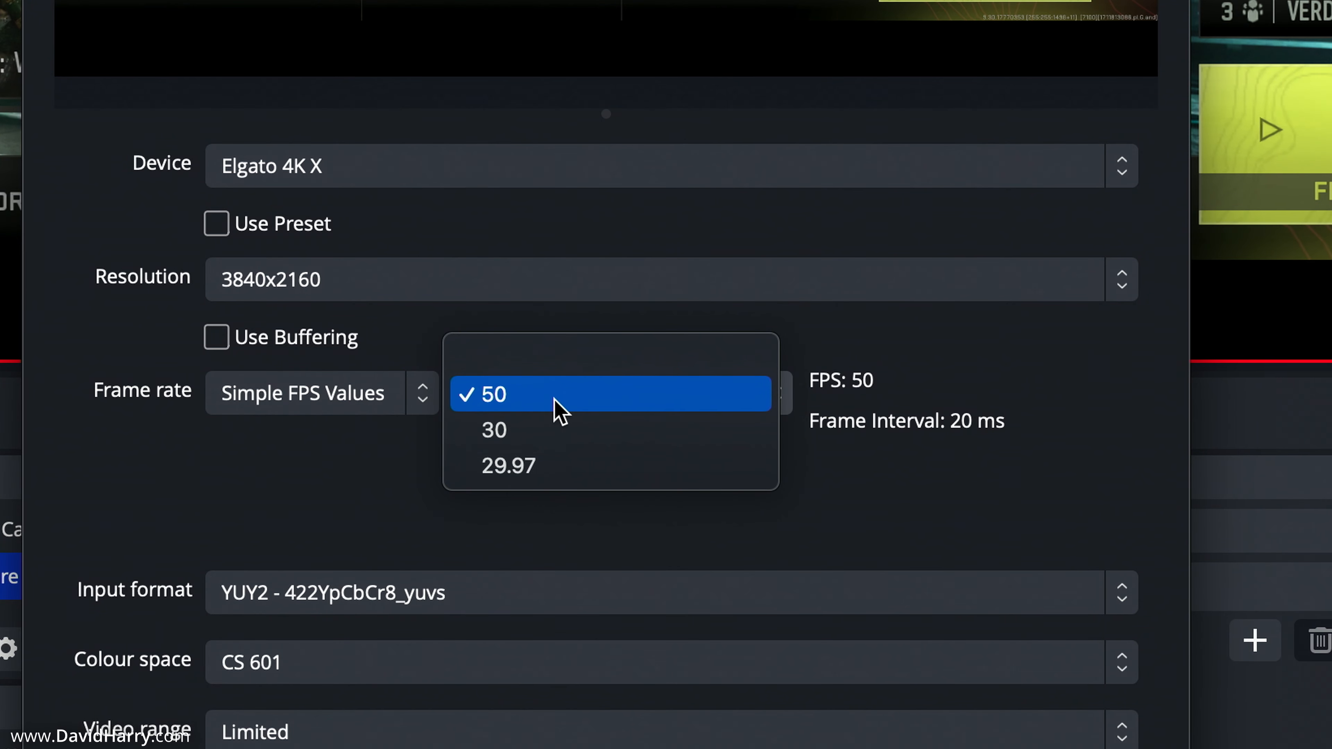
left_click(388, 493)
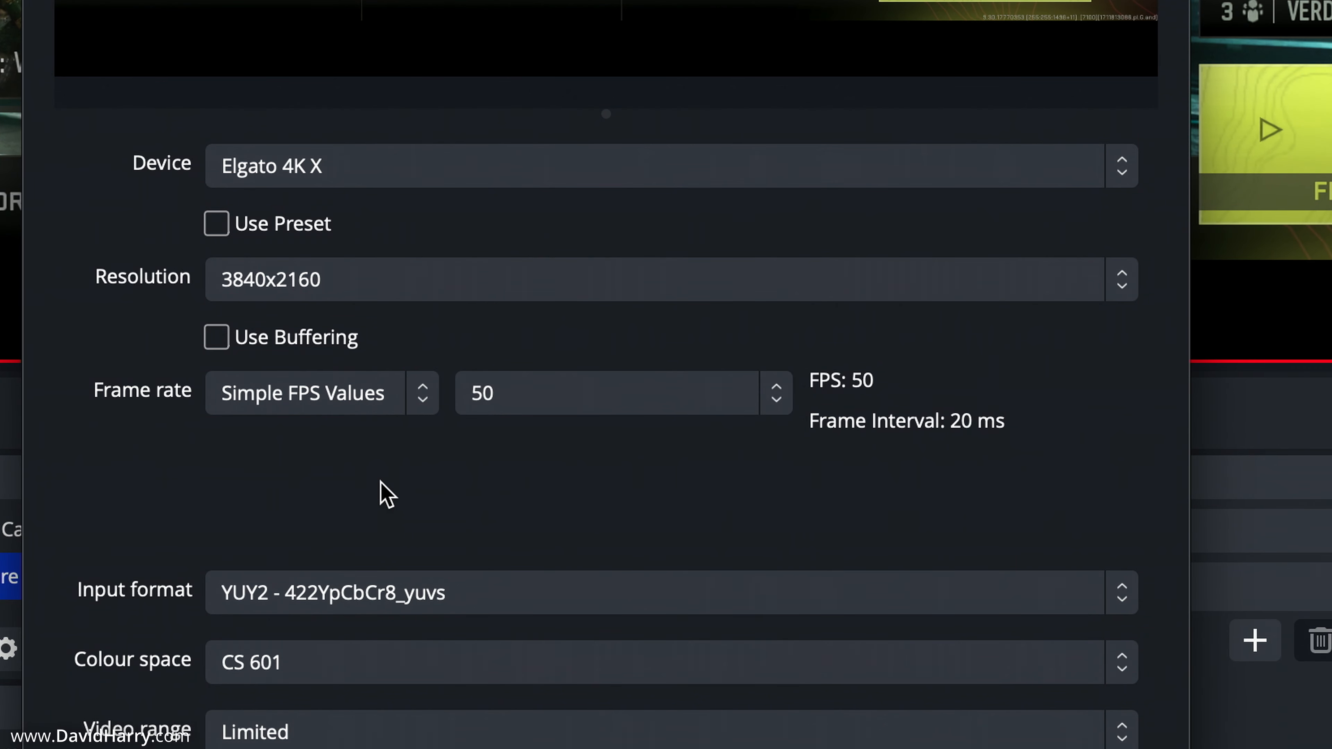
- Set the capture source's input format to NV12 - 420YpCbCr8BiPlanar and its frame rate to 60
left_click(404, 609)
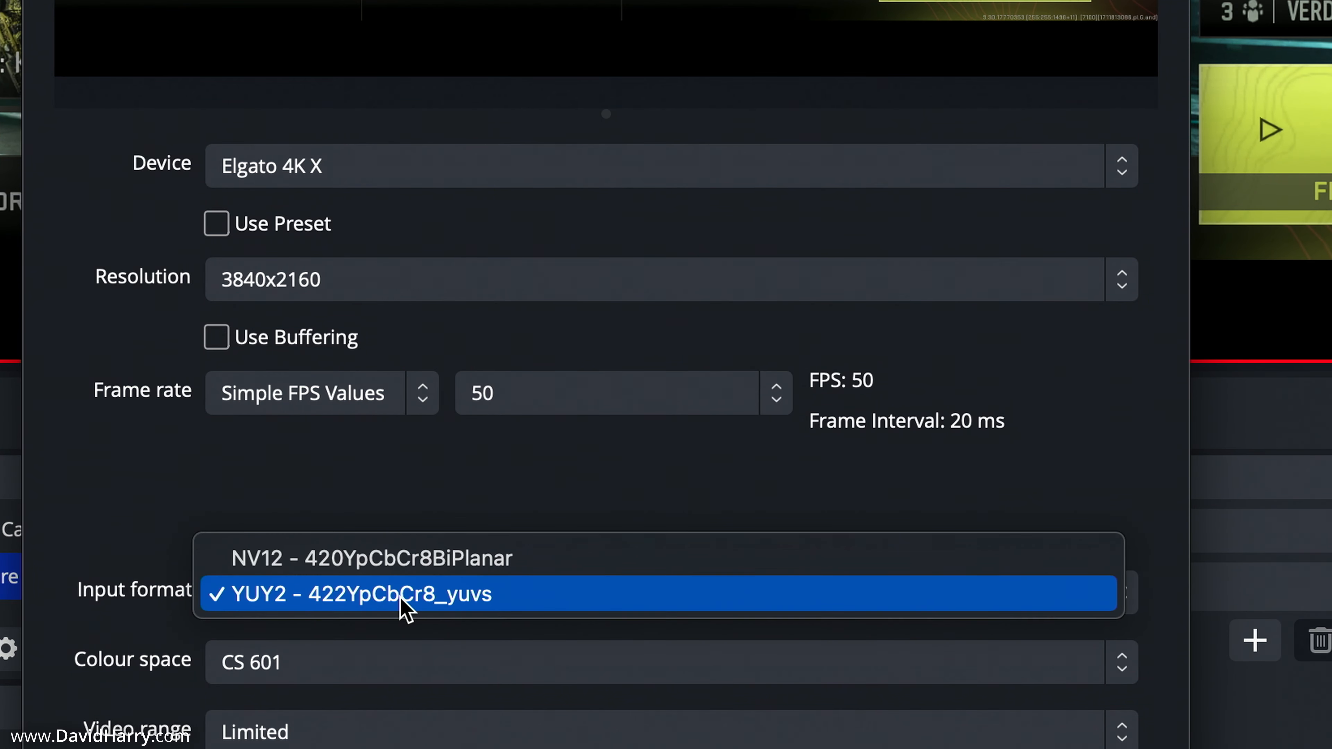
left_click(351, 566)
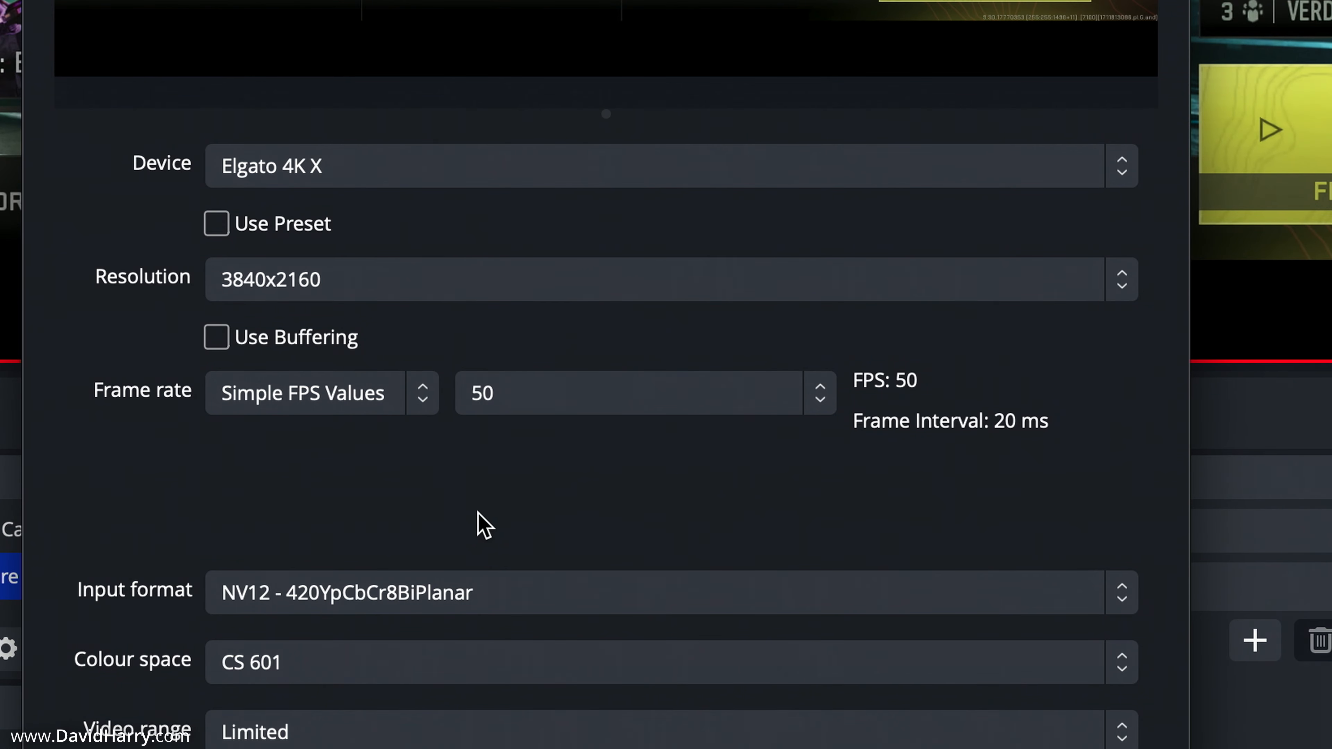
left_click(593, 417)
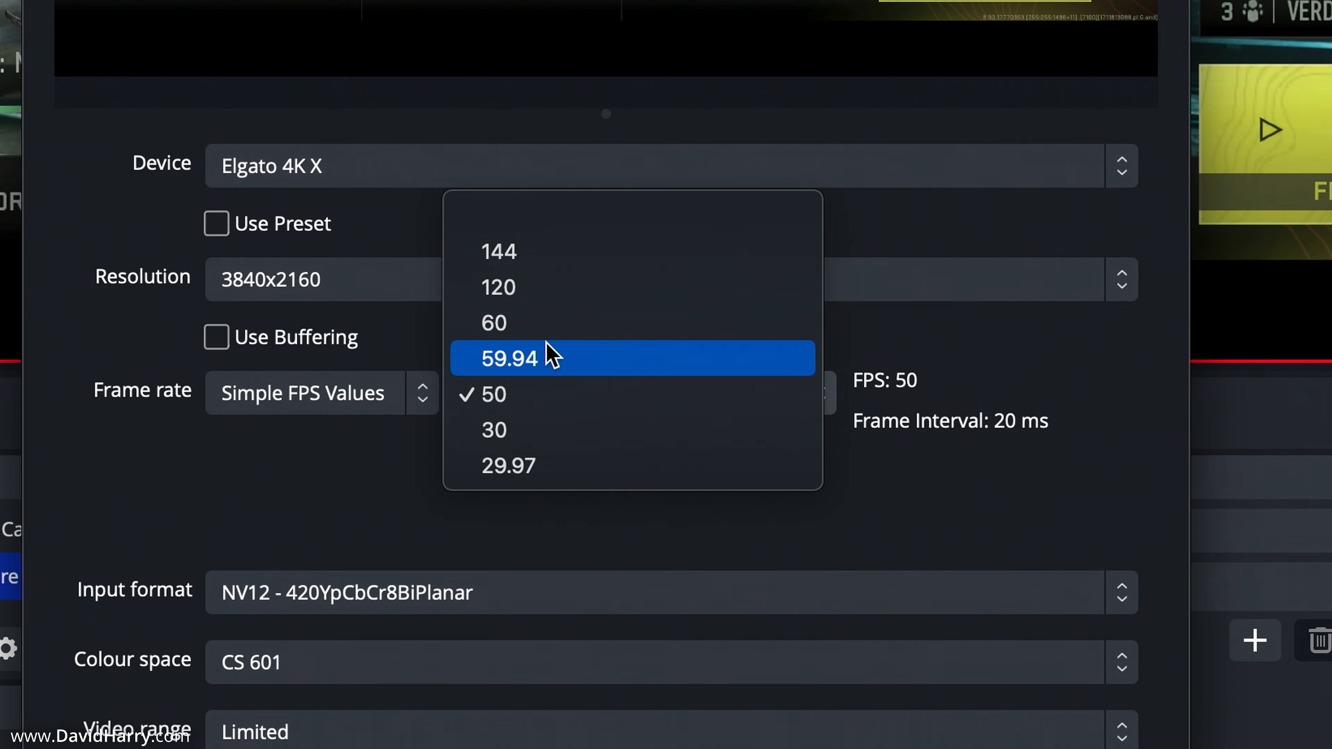
left_click(548, 322)
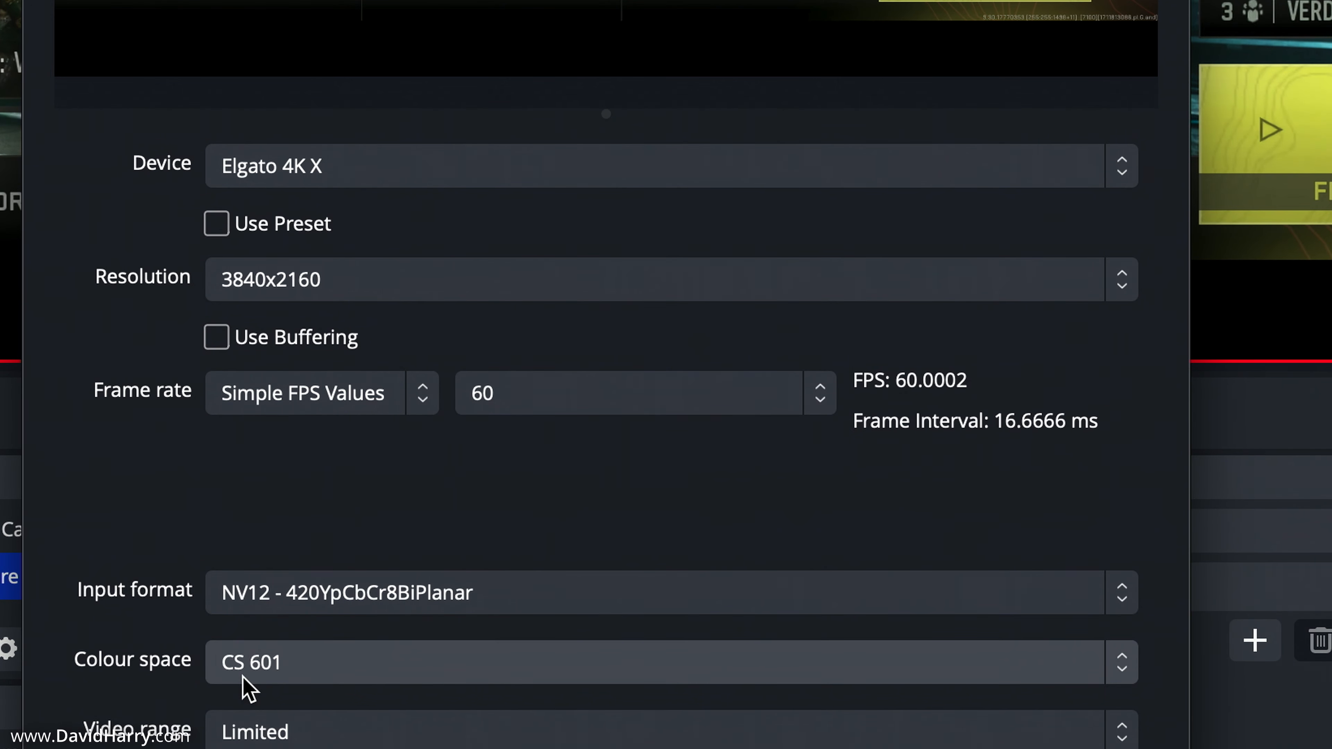
- Check the available colour space and video range options, keep CS 601 and Limited, and accept the Video Capture Device 2 properties
left_click(451, 678)
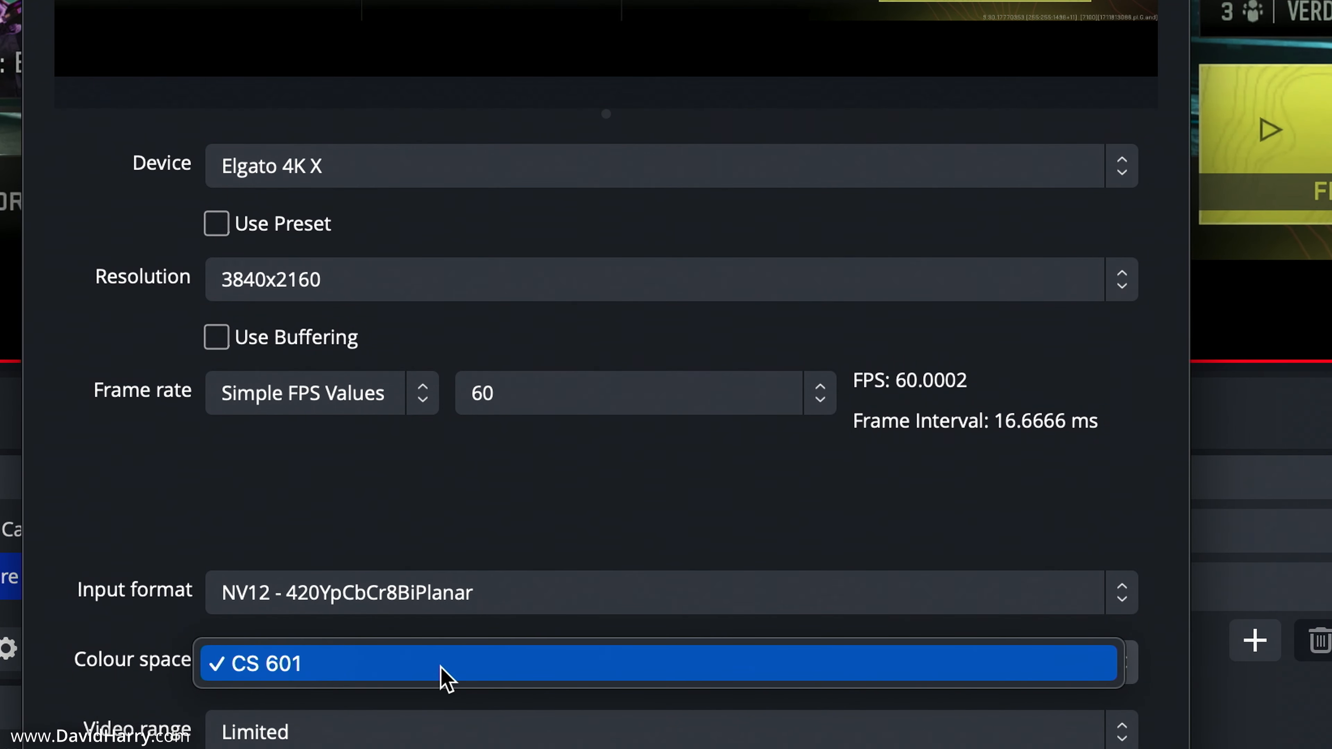
left_click(441, 670)
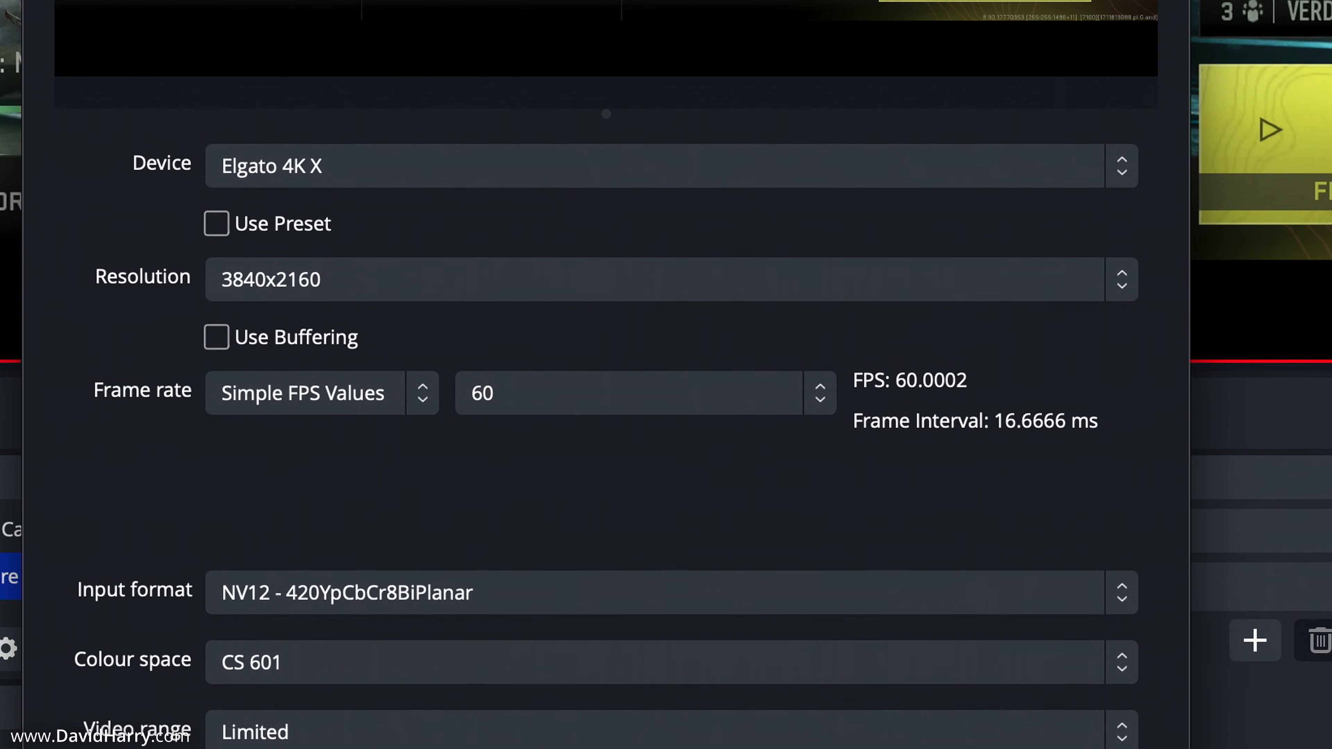
left_click(318, 743)
left_click(351, 735)
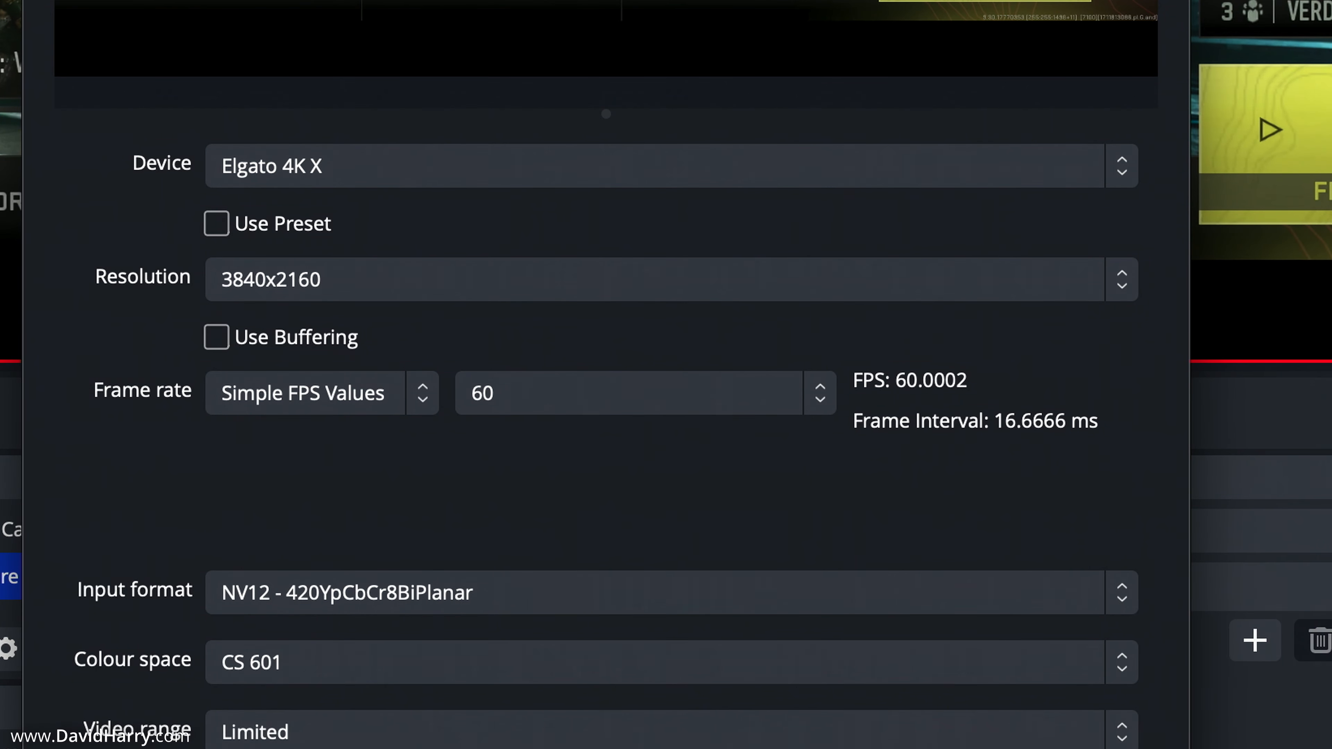
left_click(455, 680)
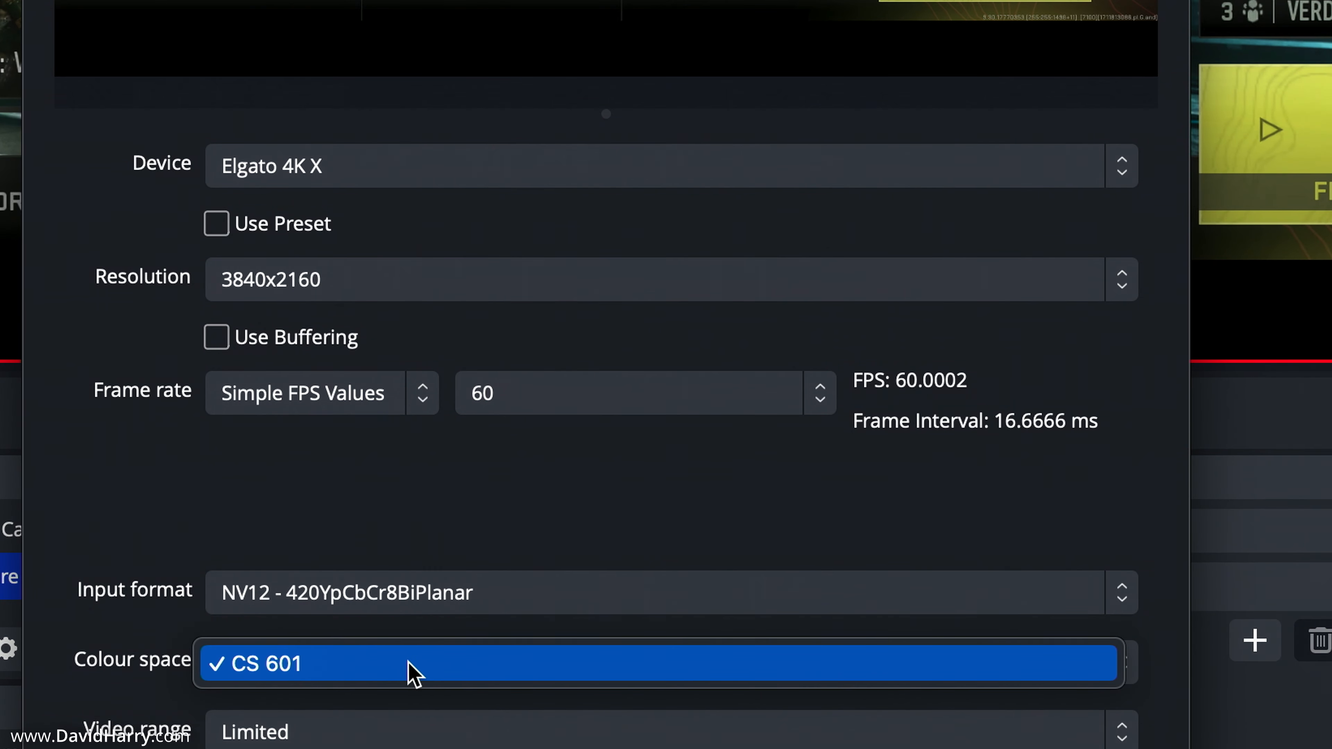
left_click(410, 671)
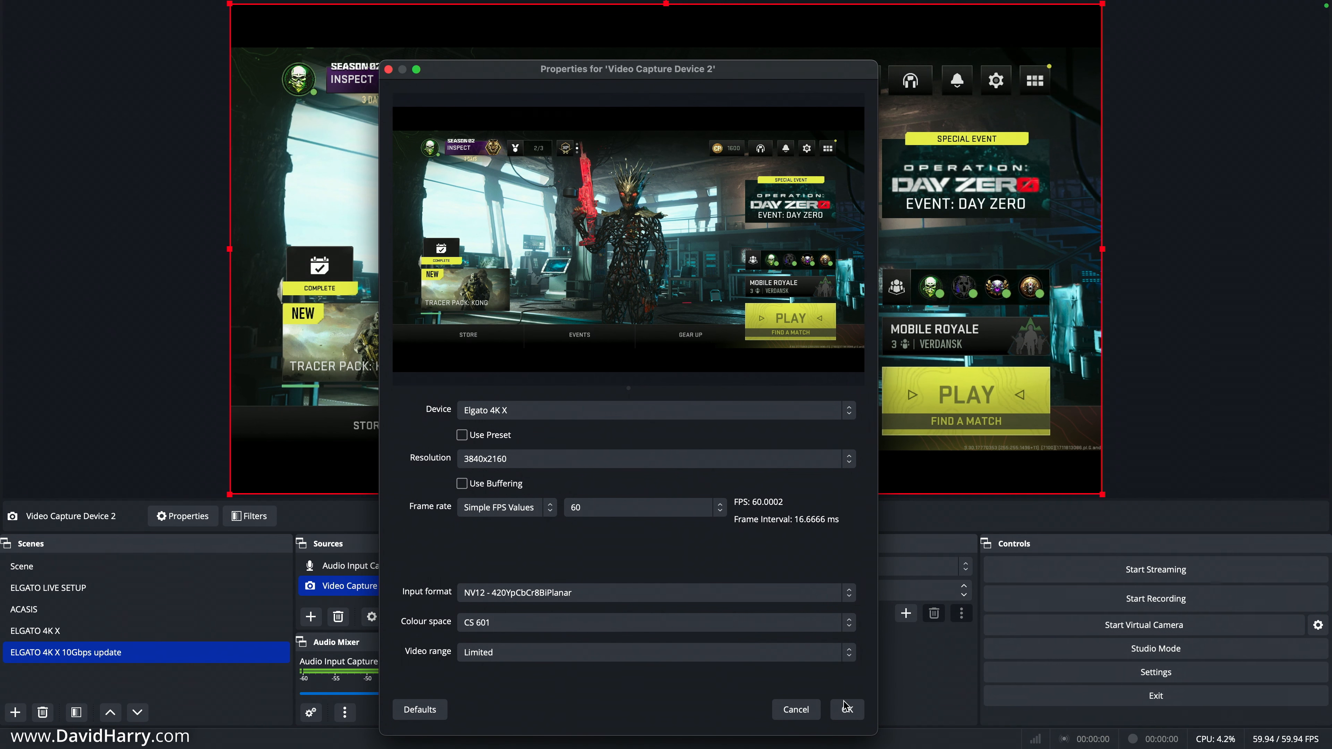
left_click(848, 710)
- In the ELGATO 4K X scene, disable Use Preset in the ELGATO 4K X VIDEO source properties and accept the change
left_click(49, 635)
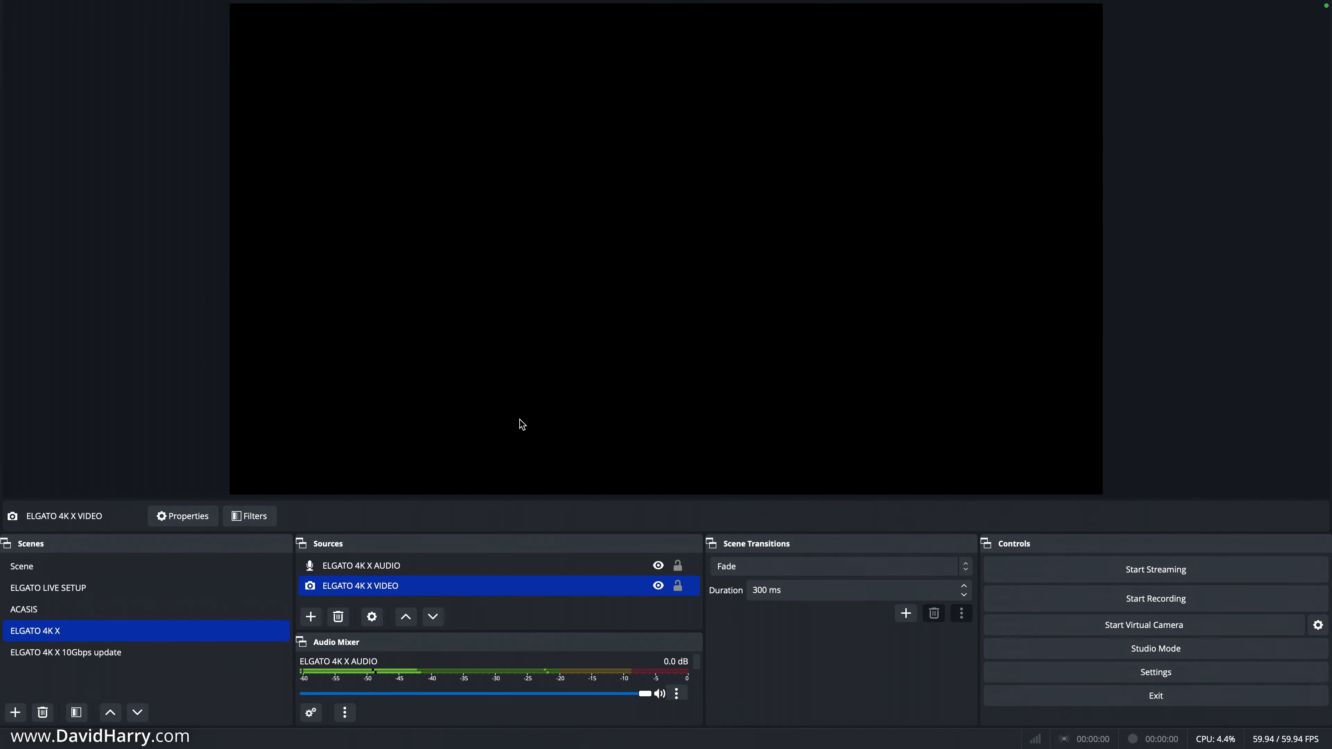
double_click(395, 591)
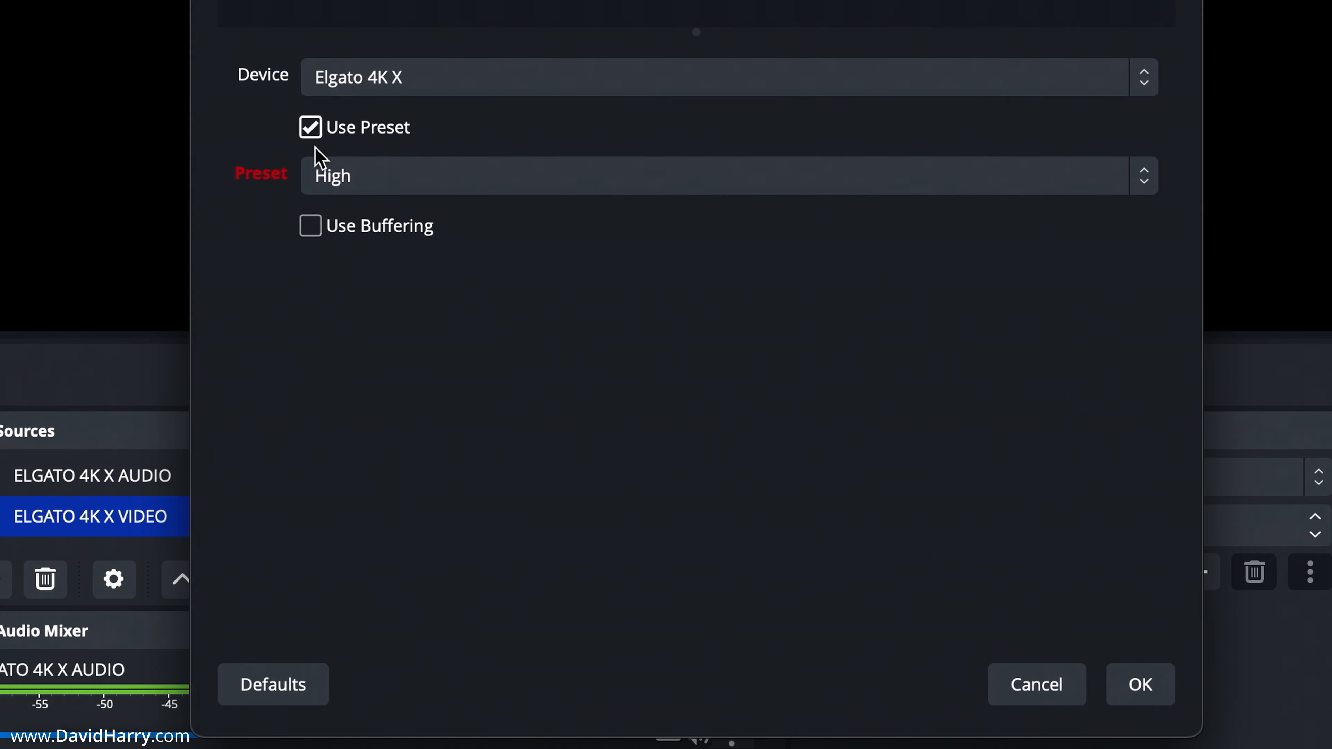
left_click(312, 129)
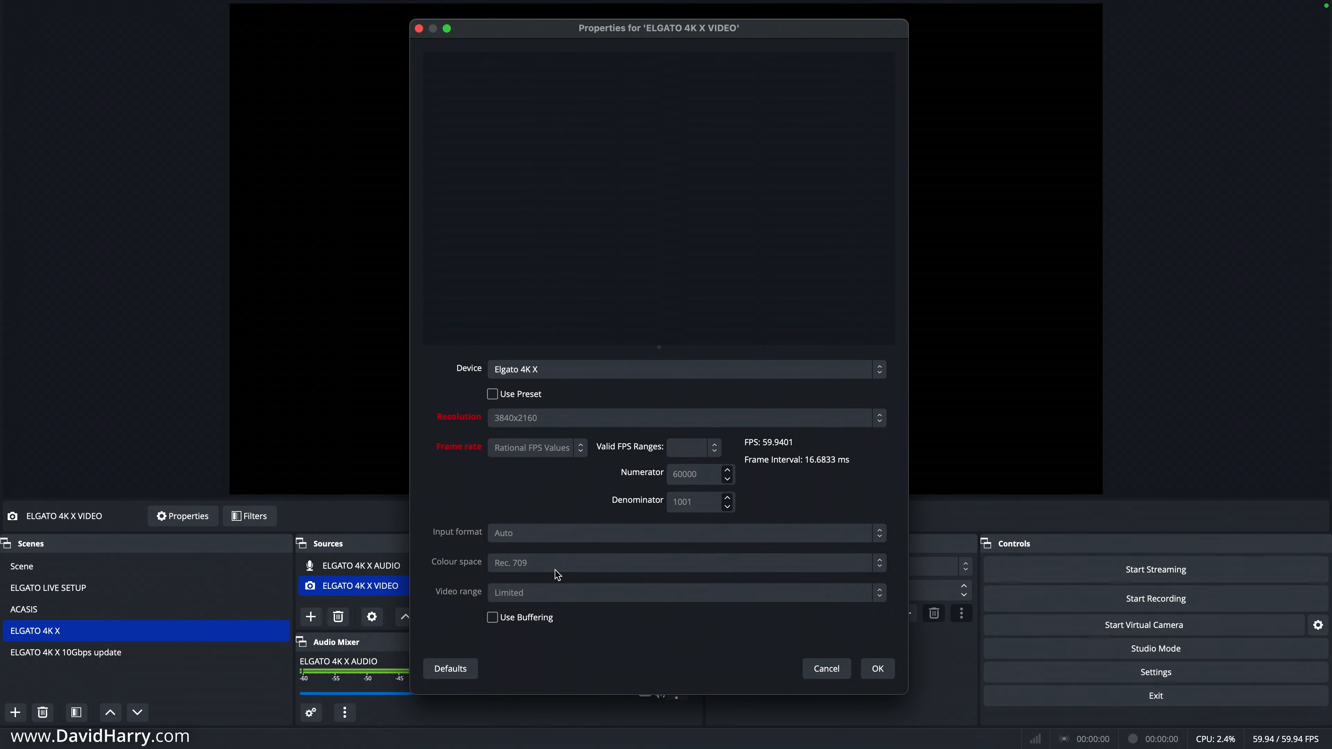
left_click(881, 670)
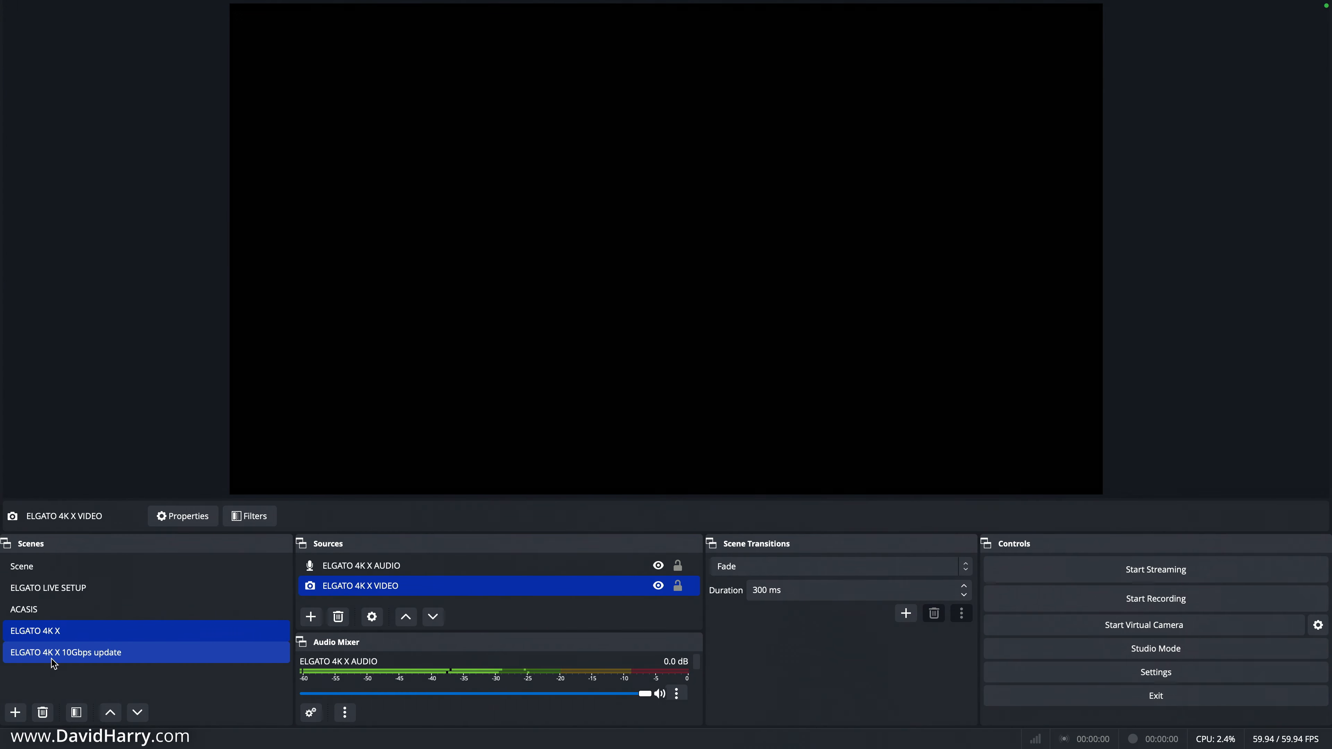
- Return to the ELGATO 4K X 10Gbps update scene and recheck the colour space options in the Video Capture Device 2 properties
left_click(54, 661)
double_click(502, 585)
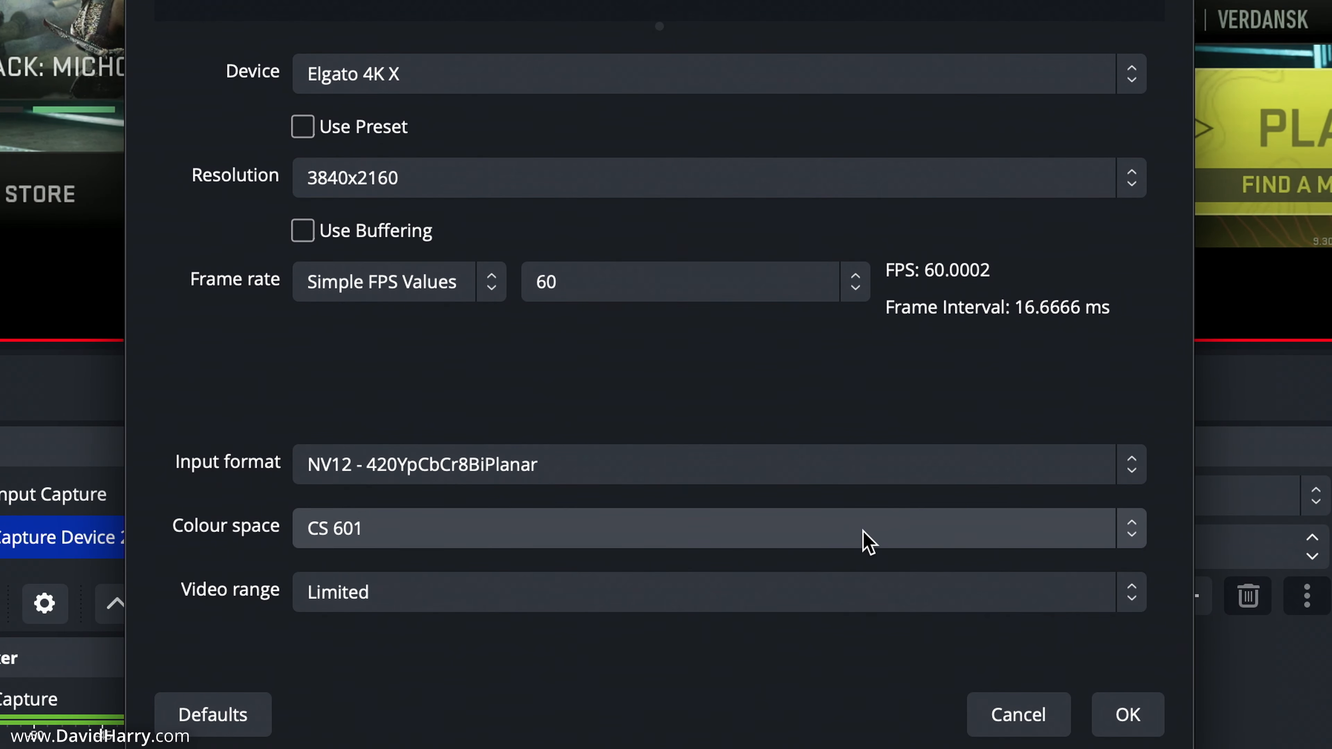
left_click(867, 542)
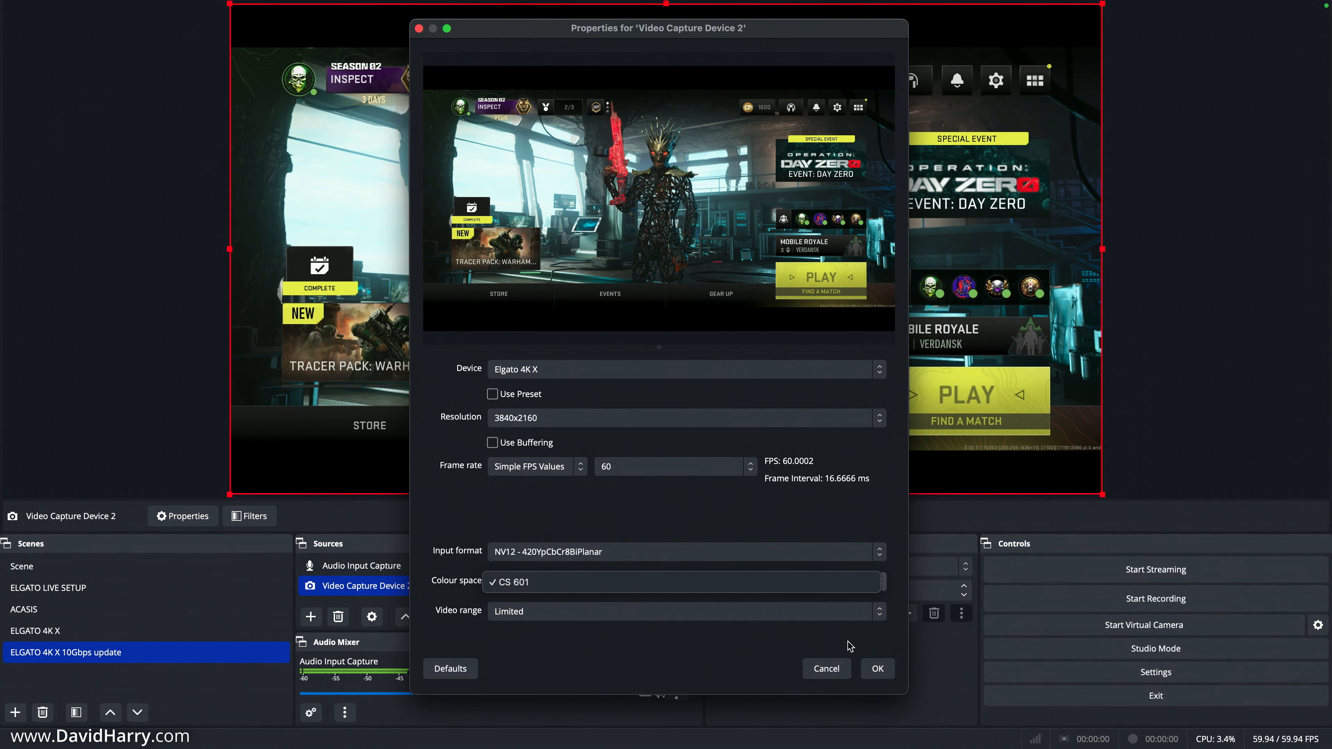
left_click(876, 668)
left_click(878, 668)
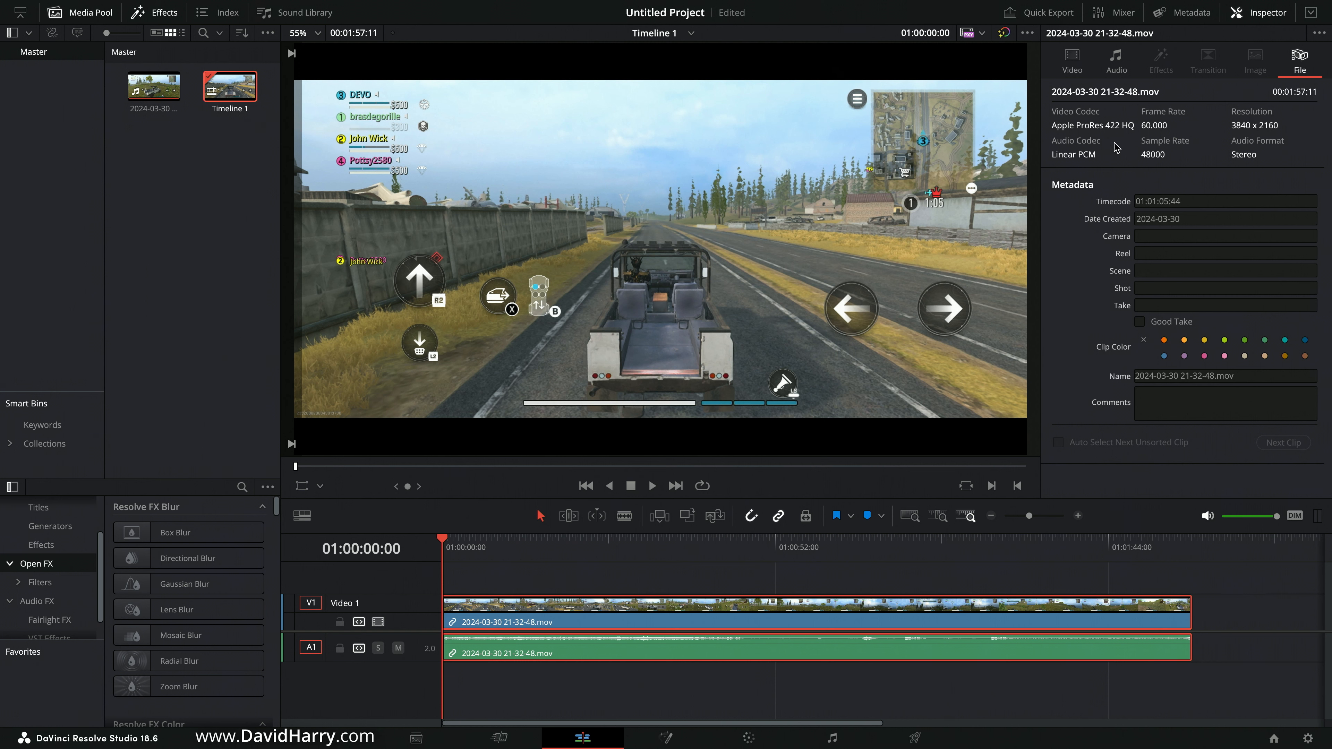
left_click(1308, 738)
key("Right")
key("Right")
key("Right")
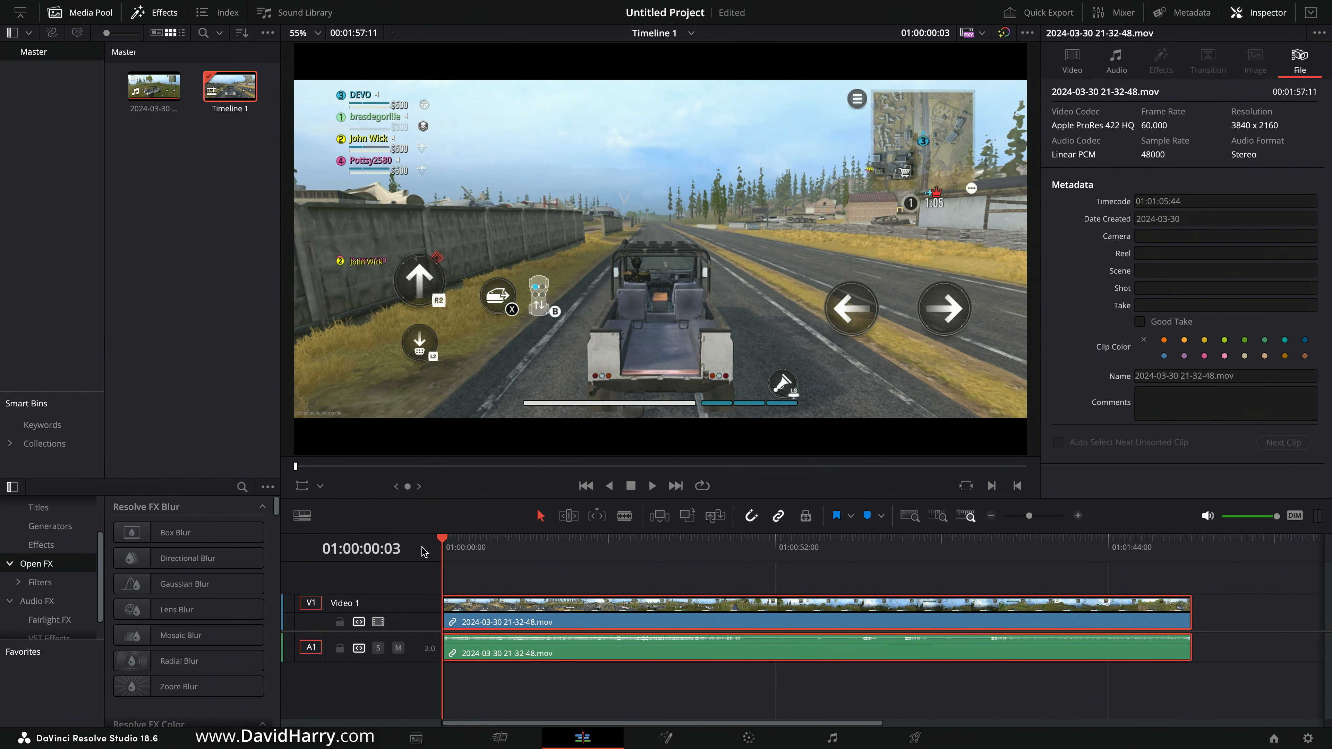
key("Right")
key("Right")
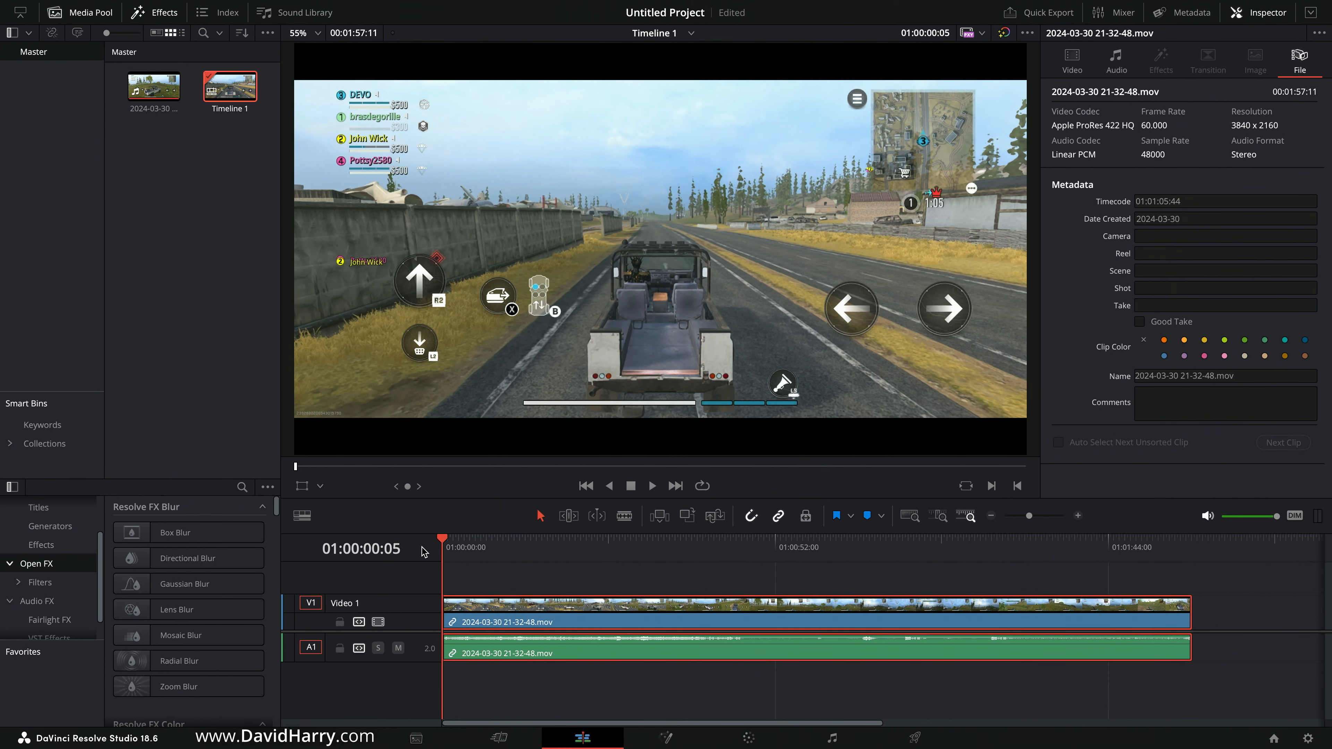
key("Right")
key("Right")
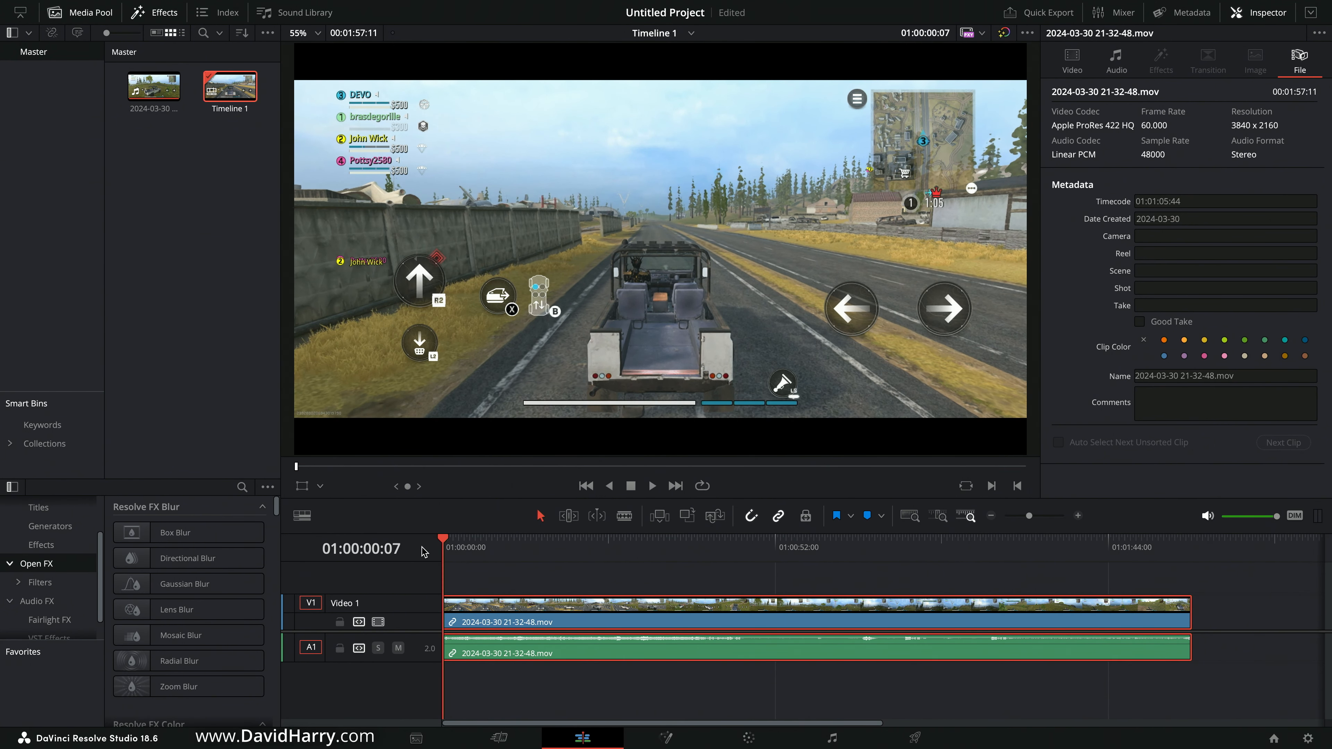
key("Right")
key("Right")
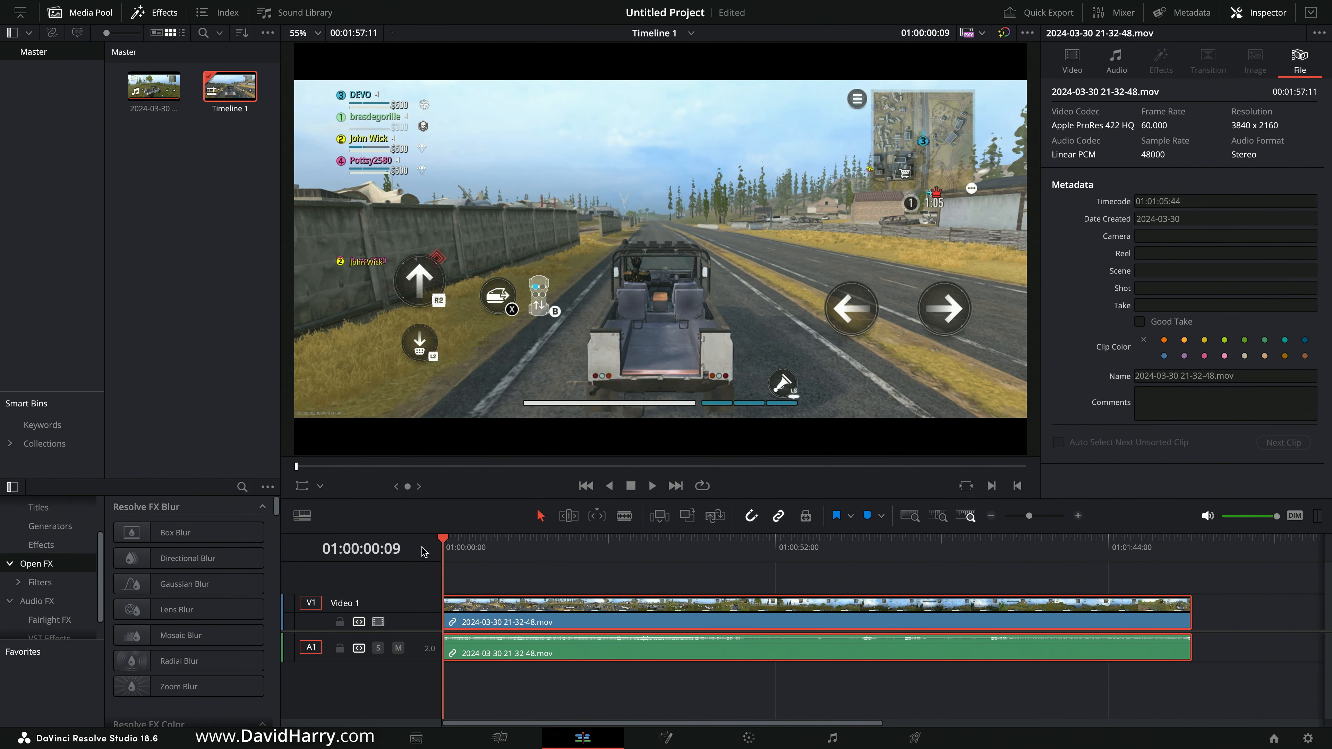
key("Right")
key("Right")
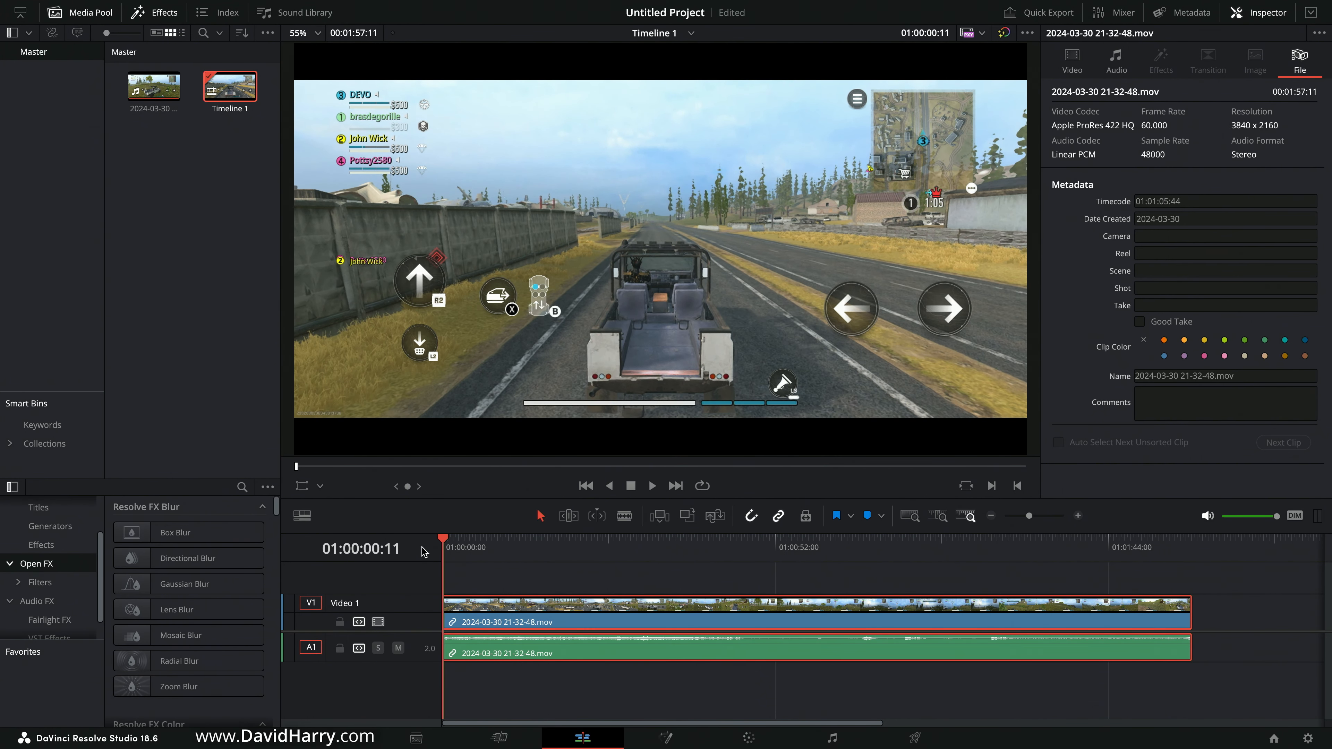
key("Right")
key("Right")
key("Right")
key("Right")
key("Right")
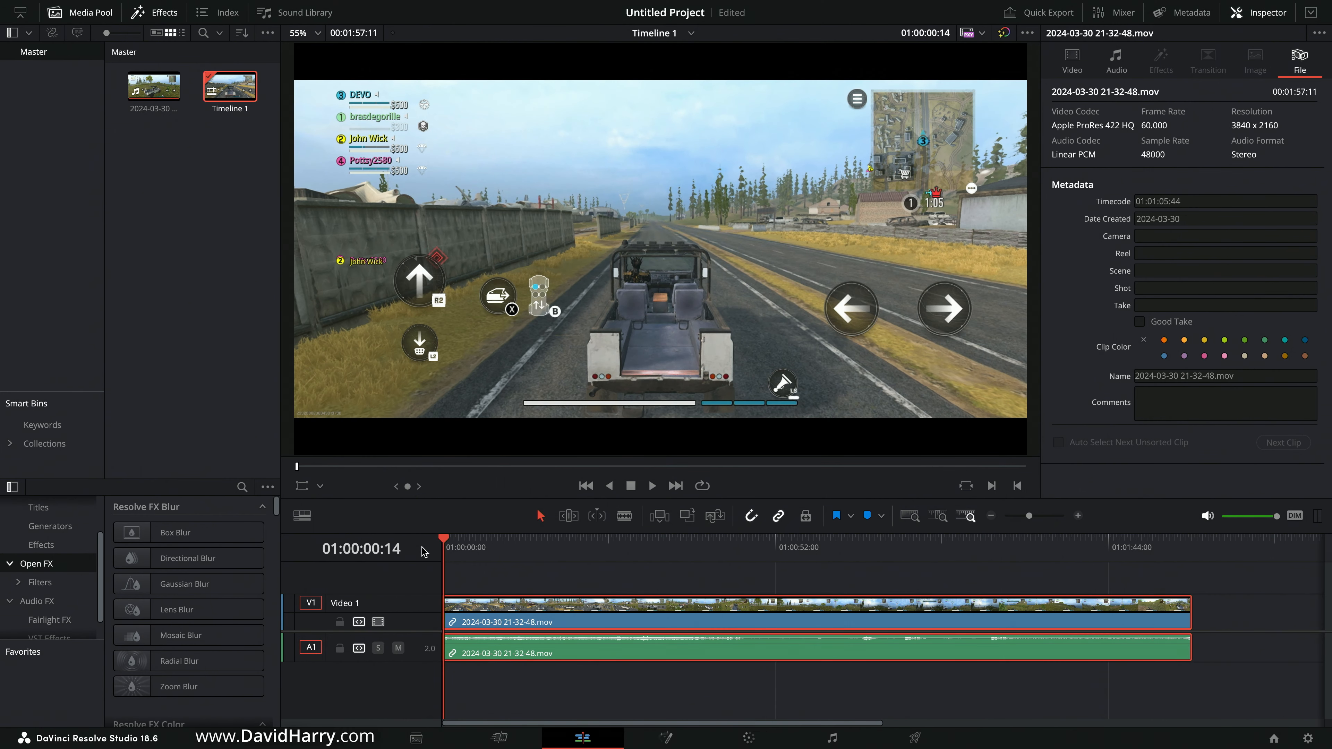
key("Right")
key("Right")
key("Right")
key("Right")
key("Right")
key("Right")
key("Right")
key("Right")
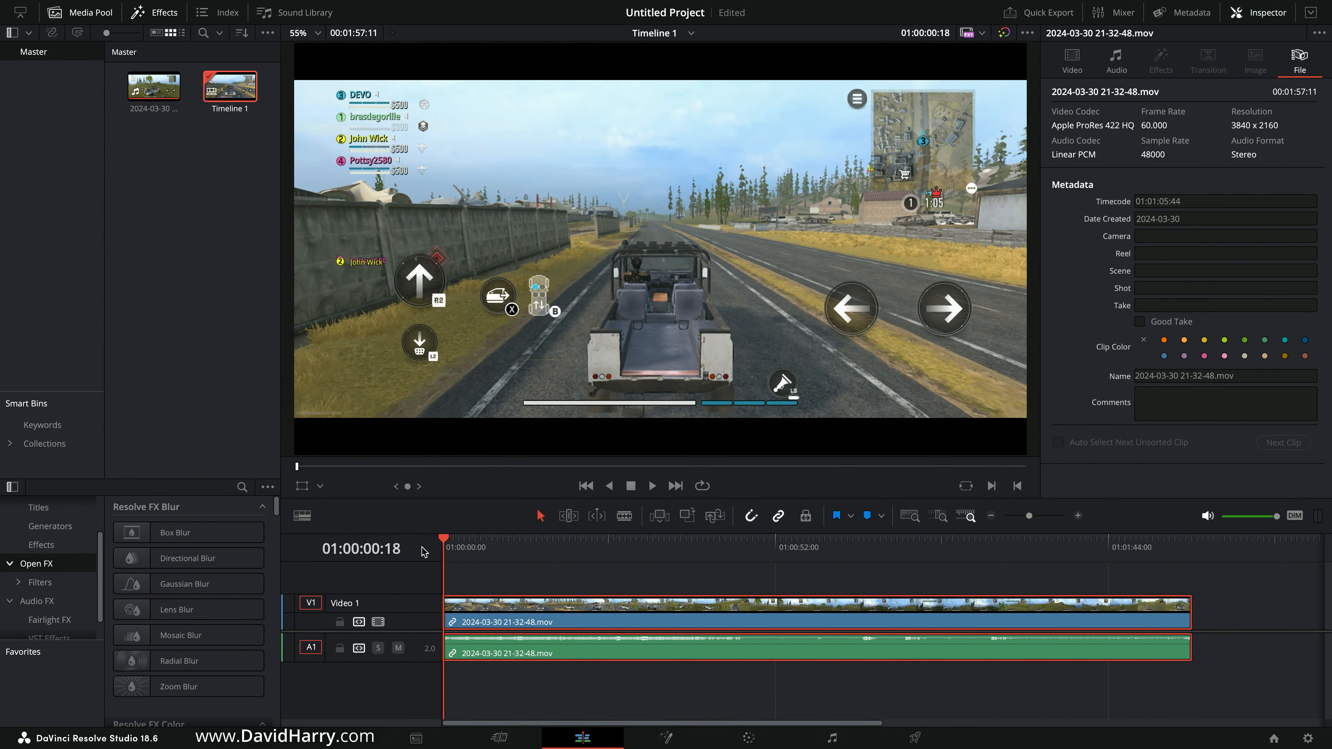
key("Right")
key("Right")
key("Right")
key("Right")
key("Right")
key("Right")
key("Right")
key("Right")
key("Right")
key("Right")
key("Right")
key("Right")
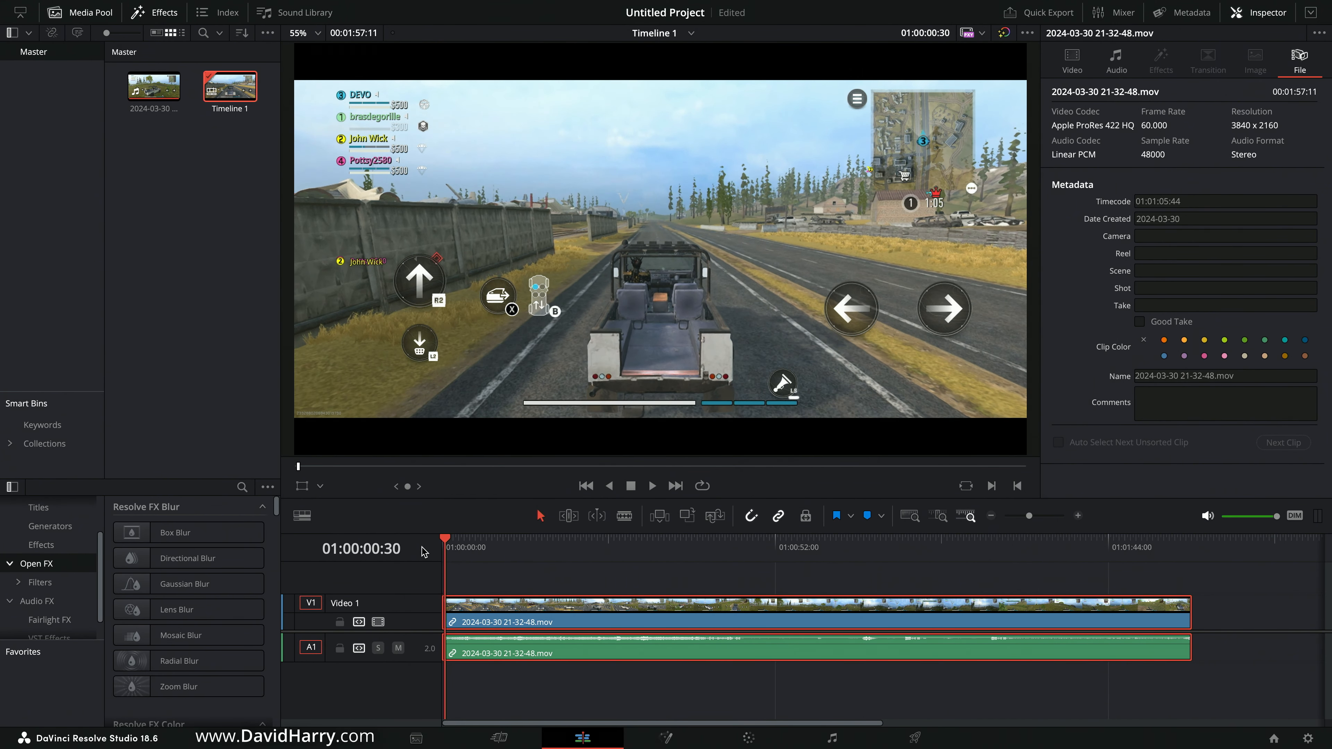
key("Right")
key("Right")
key("Right")
key("Right")
key("Right")
key("Right")
key("Right")
key("Right")
key("Right")
key("Right")
key("Right")
key("Right")
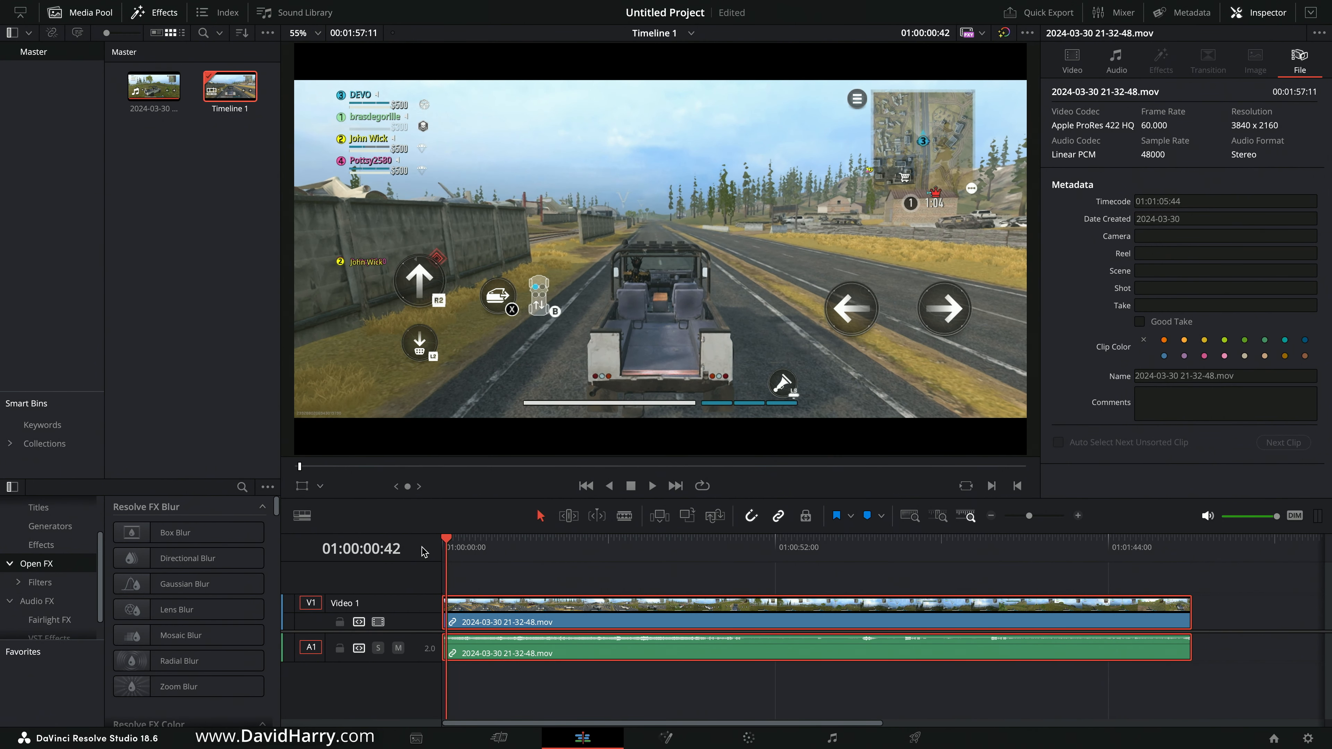
key("Right")
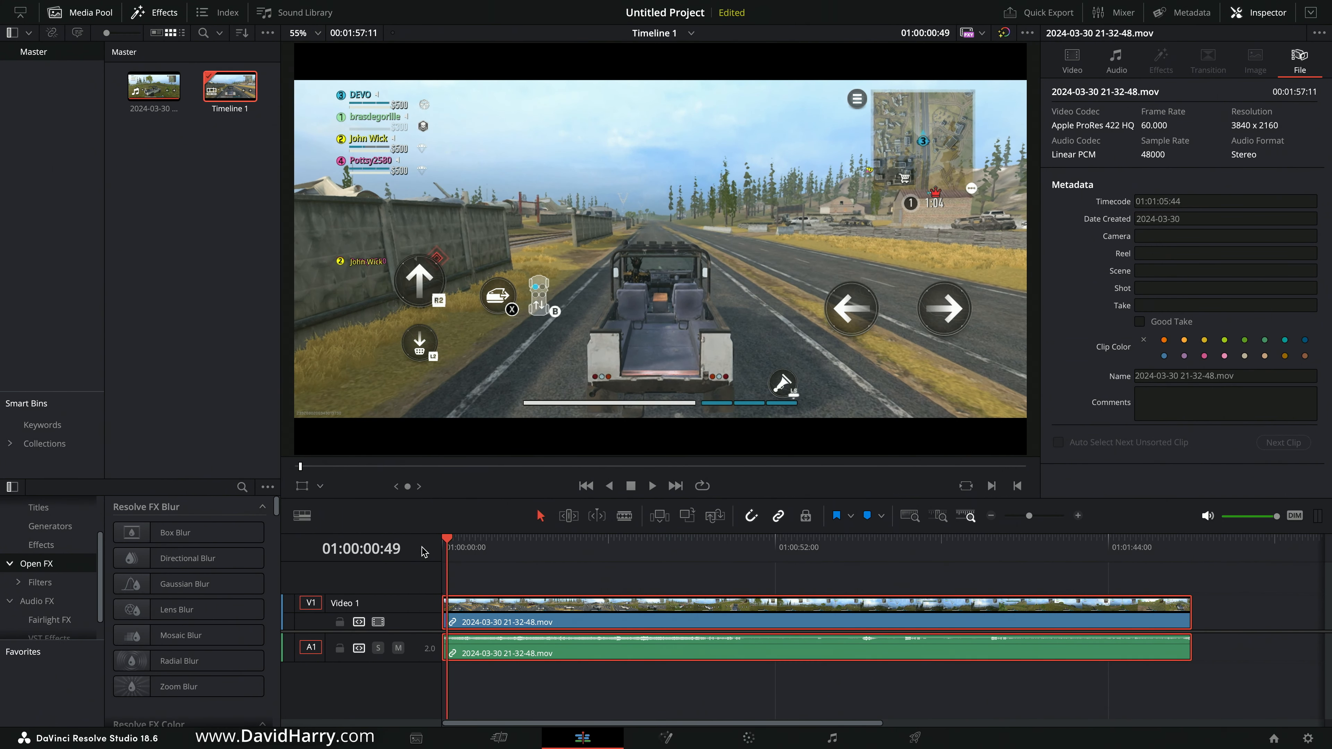